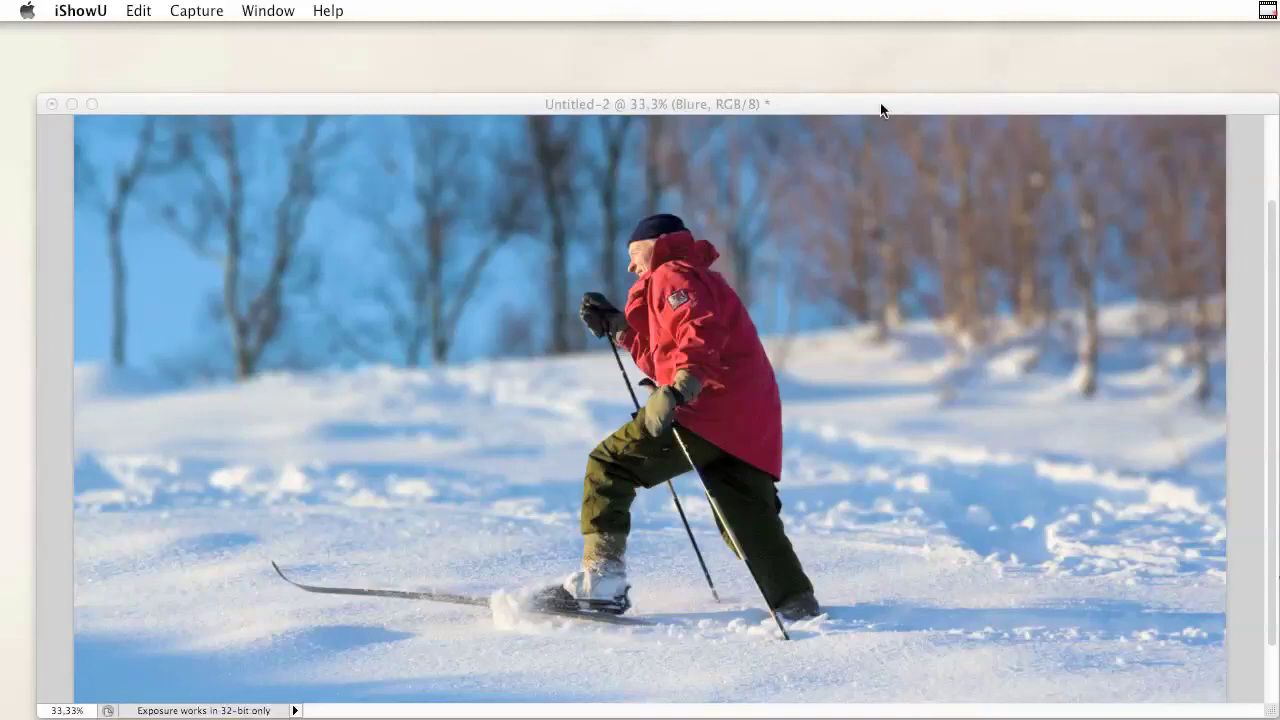
- Show the Blure layer and examine the blurred background around the skier's edges at closer range
{"action": "left_click", "coordinate": [881, 107]}
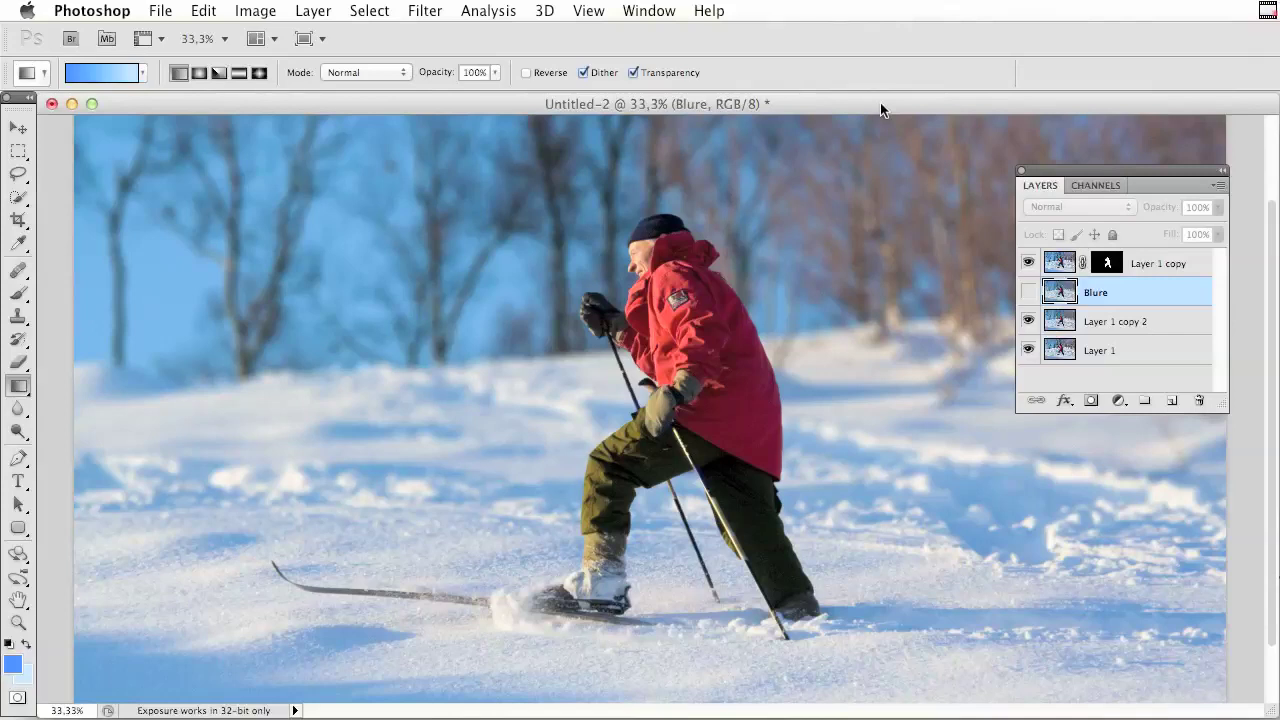
{"action": "left_click", "coordinate": [1029, 292]}
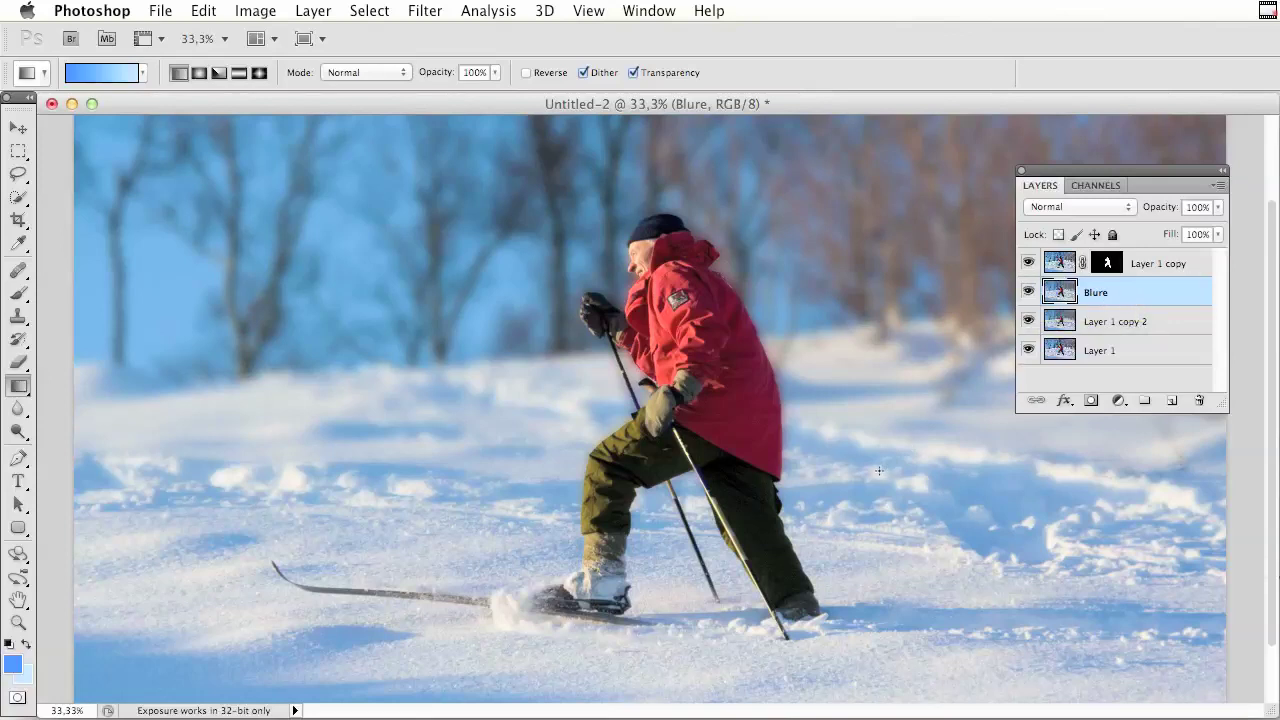
{"action": "left_click", "coordinate": [877, 522], "text": "ctrl"}
{"action": "left_click", "coordinate": [878, 518], "text": "ctrl"}
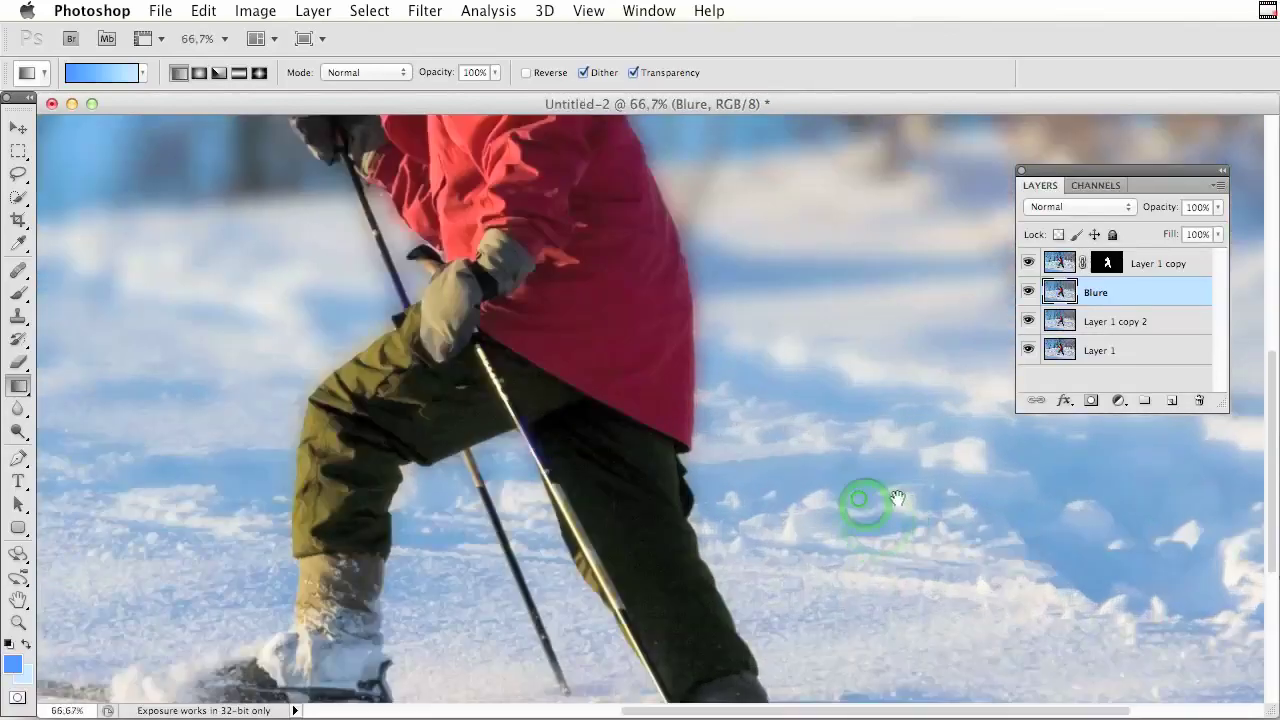
{"action": "left_click_drag", "start_coordinate": [897, 498], "coordinate": [746, 423]}
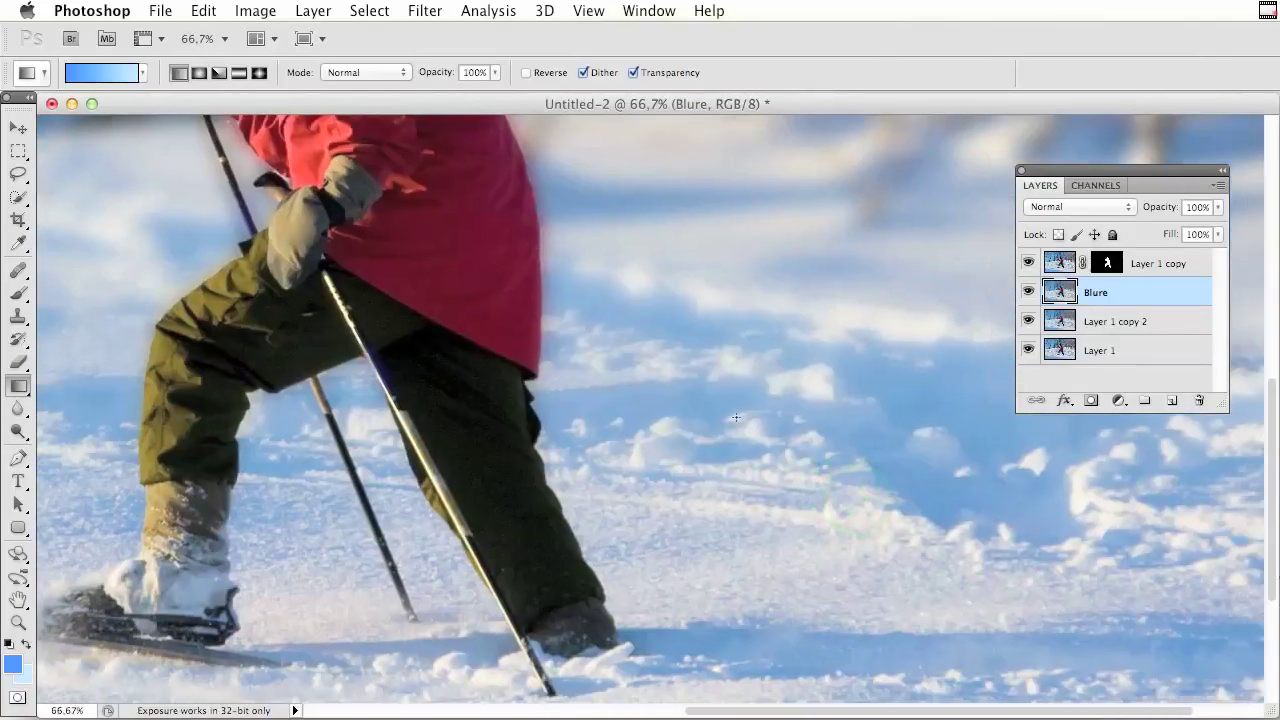
{"action": "left_click_drag", "start_coordinate": [616, 349], "coordinate": [620, 437]}
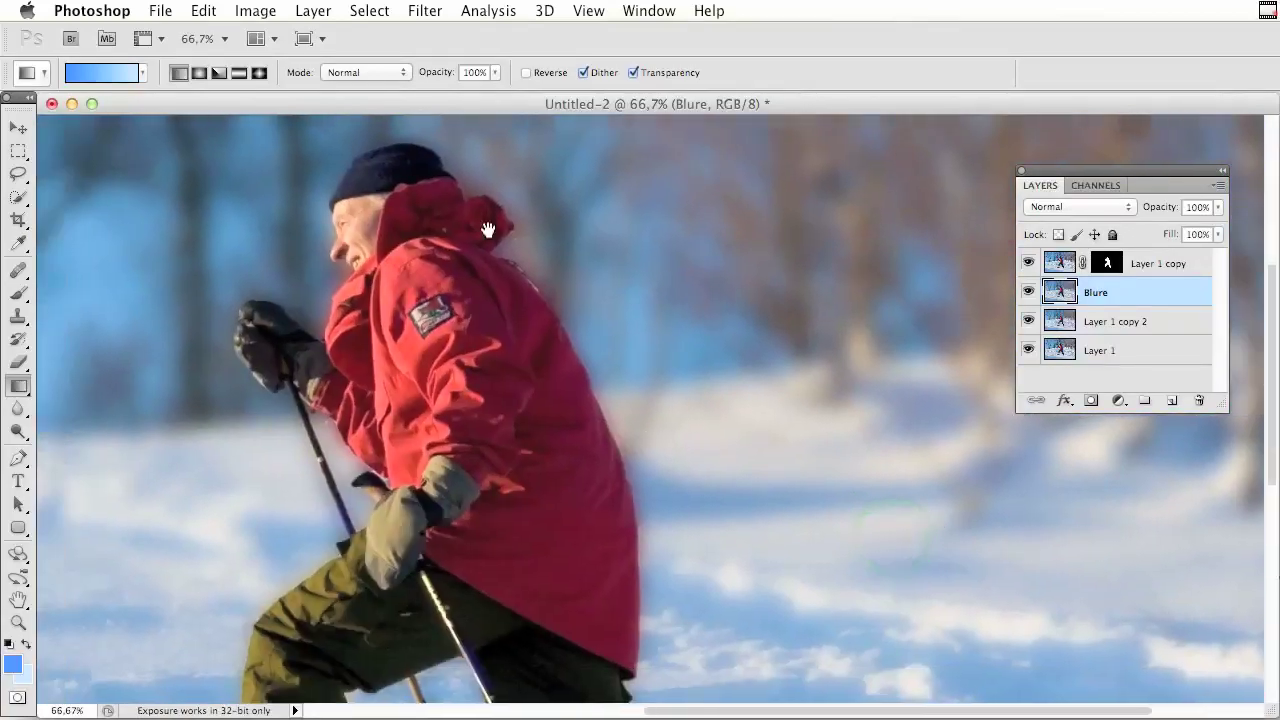
{"action": "left_click_drag", "start_coordinate": [426, 425], "coordinate": [524, 318]}
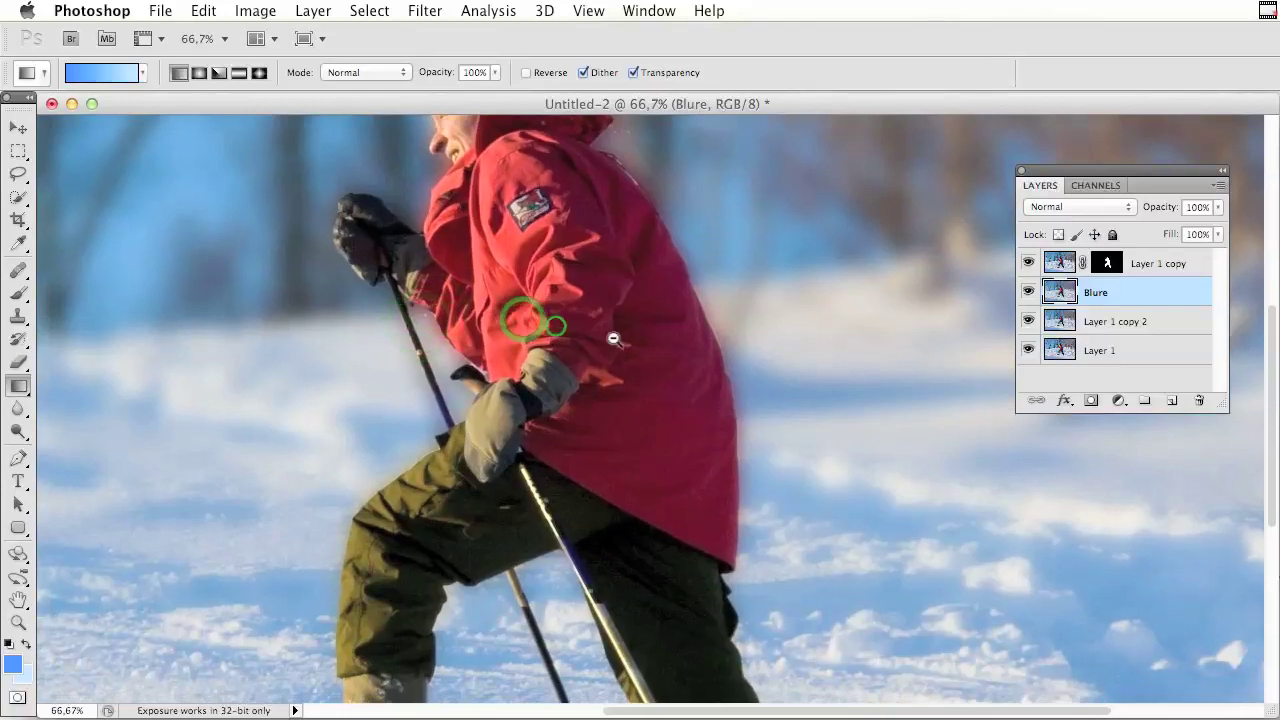
{"action": "key", "text": "super+minus"}
{"action": "key", "text": "super+minus"}
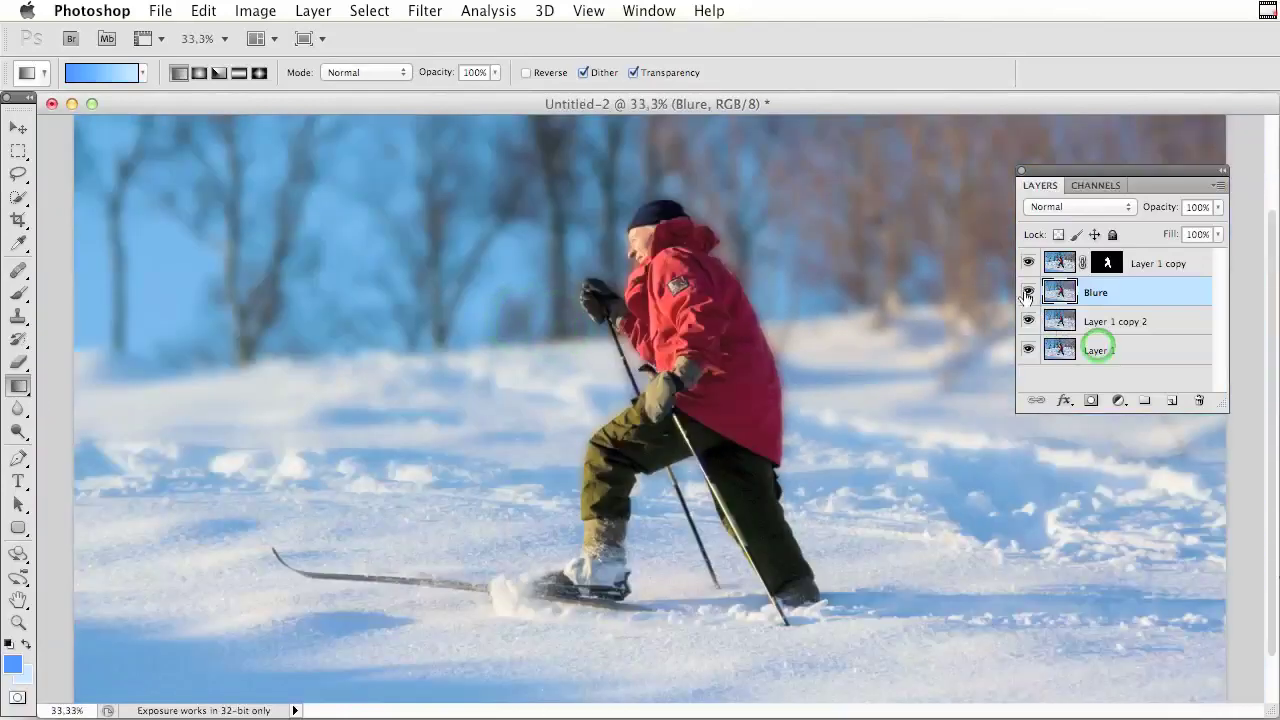
- Hide the Blure and Layer 1 copy 2 layers and delete them both
{"action": "left_click", "coordinate": [1027, 291]}
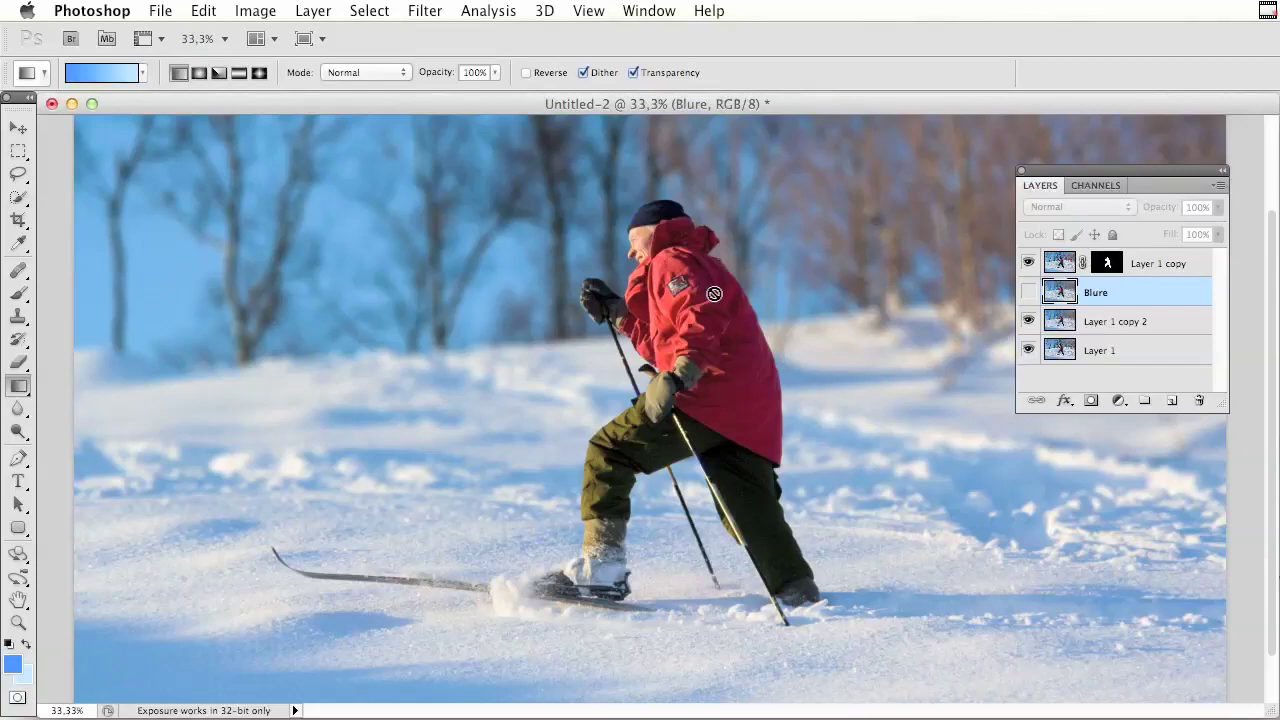
{"action": "left_click", "coordinate": [1030, 321]}
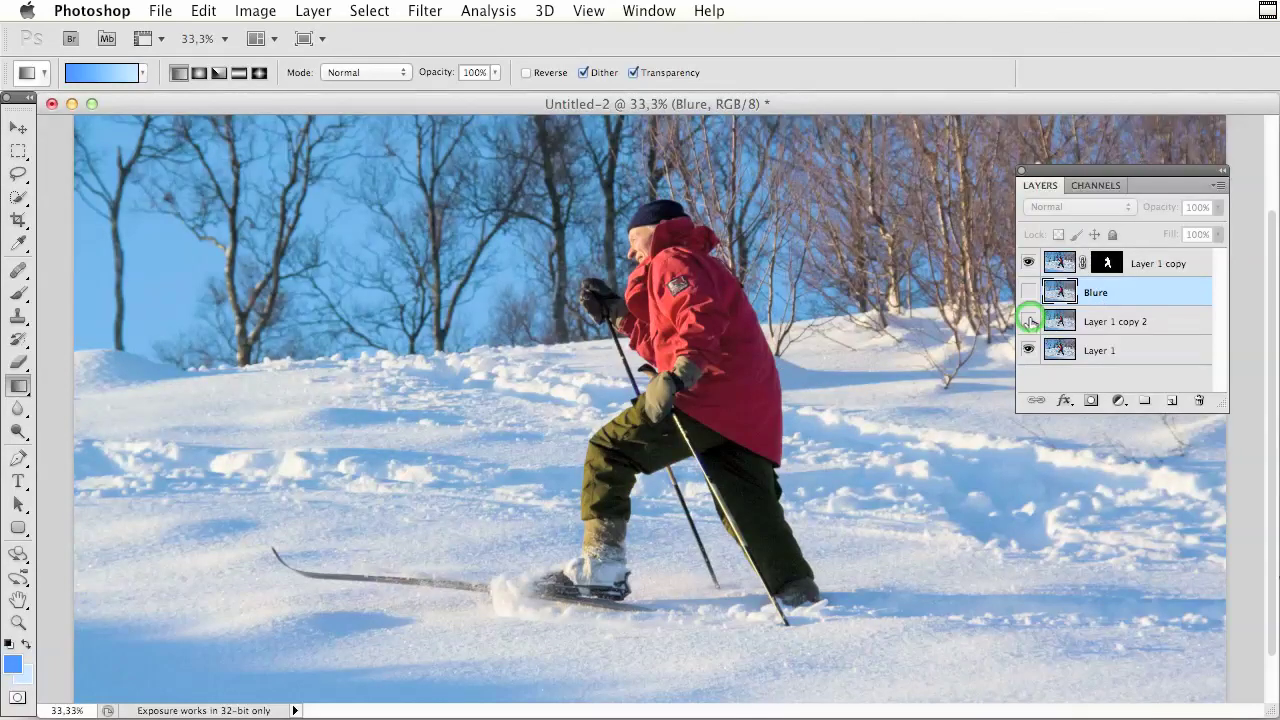
{"action": "left_click", "coordinate": [1150, 322], "text": "shift"}
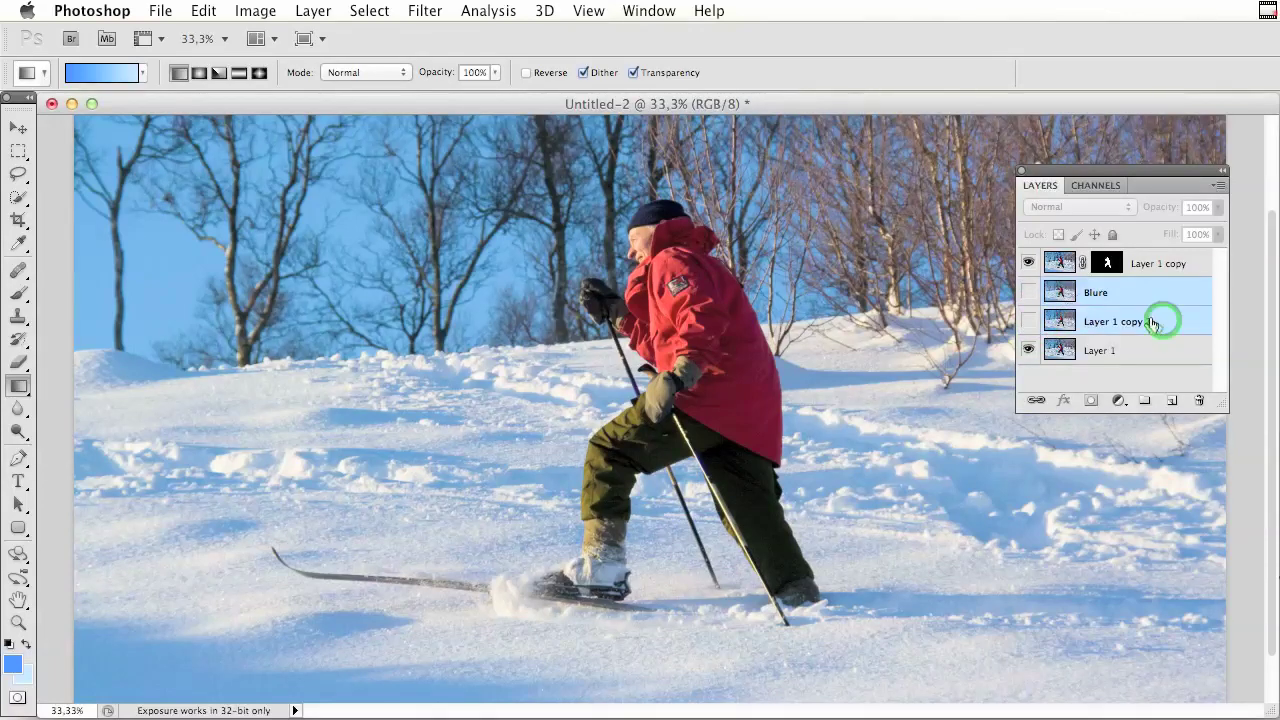
{"action": "left_click_drag", "start_coordinate": [1160, 322], "coordinate": [1202, 400]}
- Delete the Depth map channel and return to the layer list
{"action": "left_click", "coordinate": [1096, 185]}
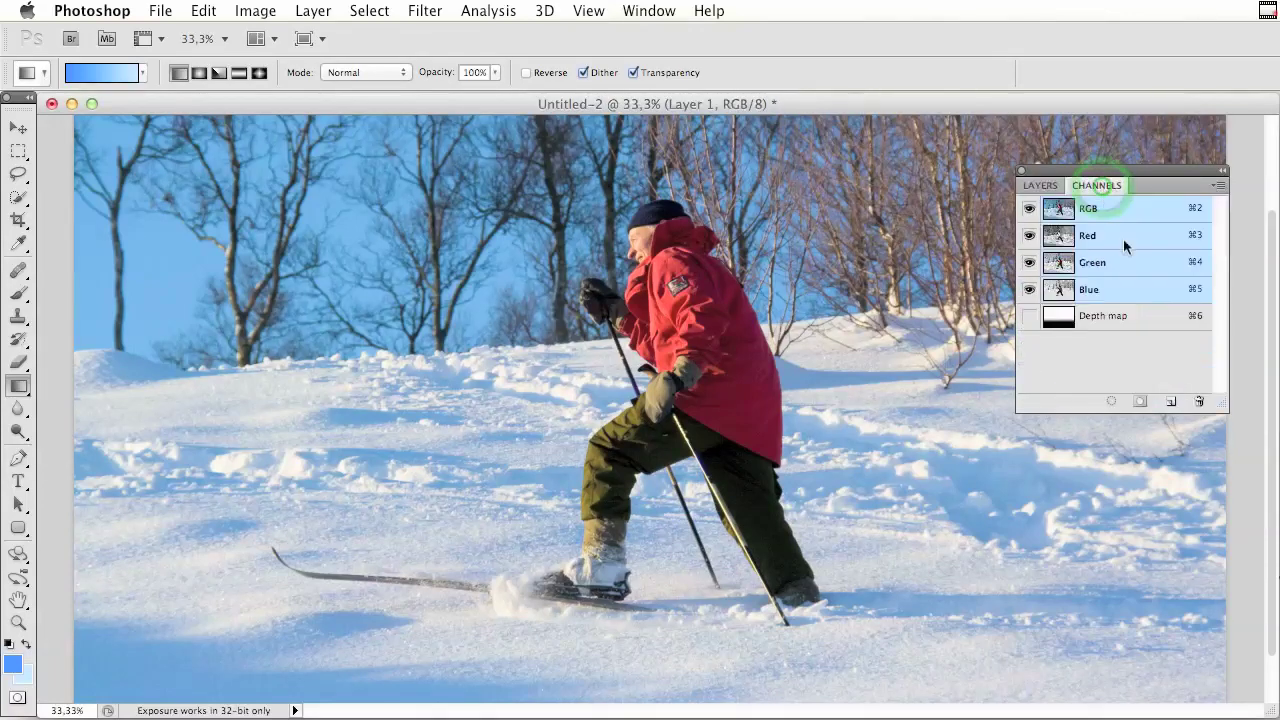
{"action": "left_click", "coordinate": [1140, 321]}
{"action": "left_click_drag", "start_coordinate": [1134, 317], "coordinate": [1198, 404]}
{"action": "left_click", "coordinate": [1040, 185]}
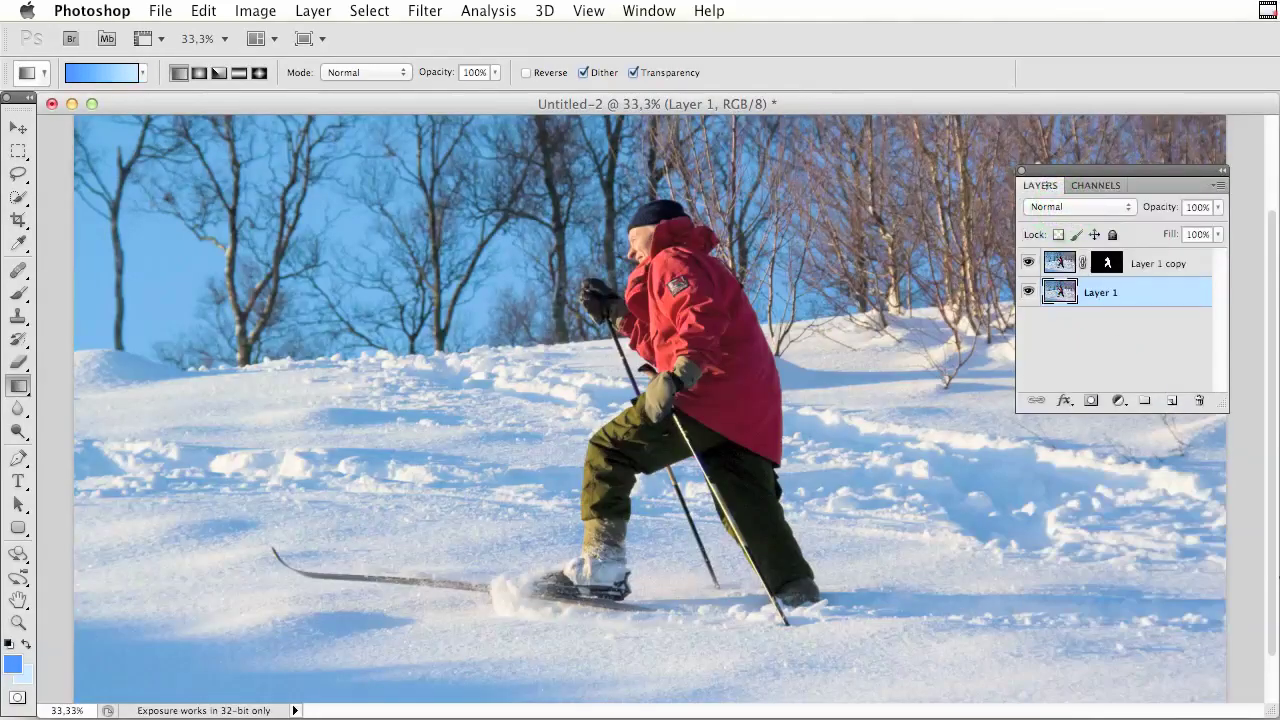
- Hide Layer 1 copy and duplicate Layer 1
{"action": "left_click", "coordinate": [1027, 263]}
{"action": "mouse_move", "coordinate": [1165, 291]}
{"action": "left_mouse_down"}
{"action": "mouse_move", "coordinate": [1167, 358]}
{"action": "mouse_move", "coordinate": [1166, 292]}
{"action": "left_mouse_up"}
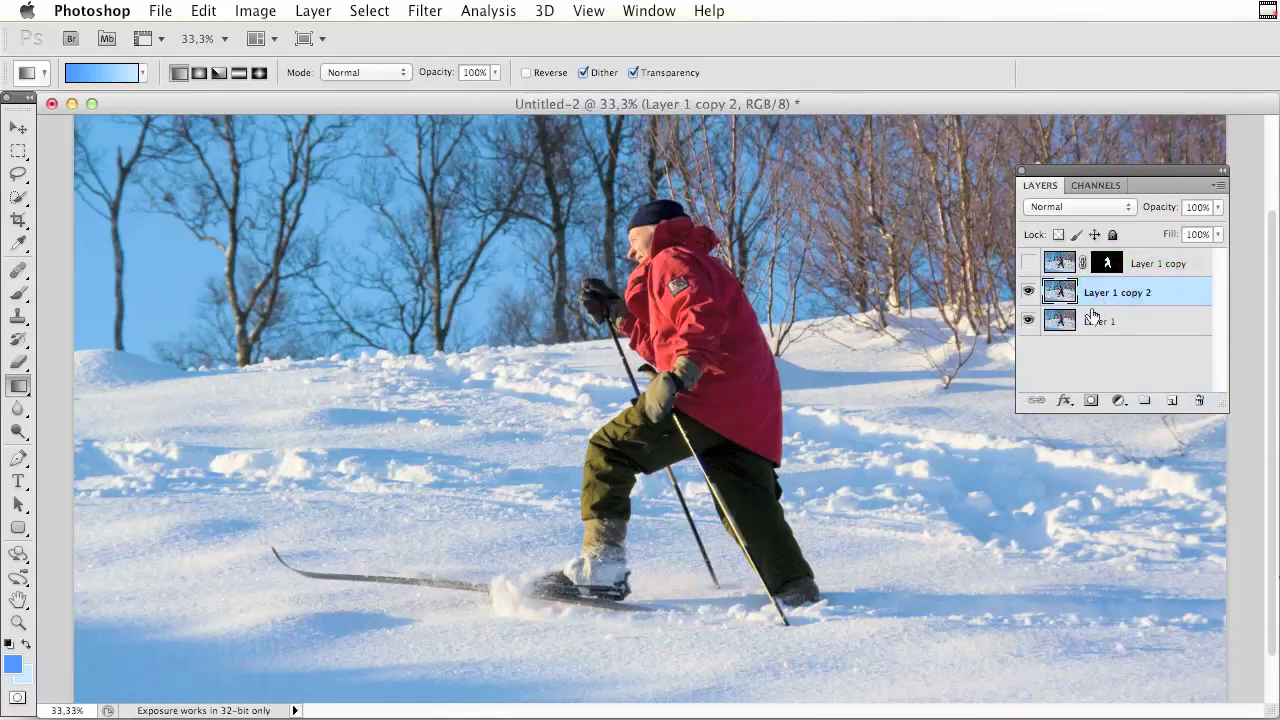
- Try out a Quick Selection of the skier's hat, face and red jacket, and clear the selection
{"action": "left_click", "coordinate": [756, 346], "text": "super"}
{"action": "left_click", "coordinate": [756, 346], "text": "super"}
{"action": "left_click_drag", "start_coordinate": [672, 266], "coordinate": [700, 454]}
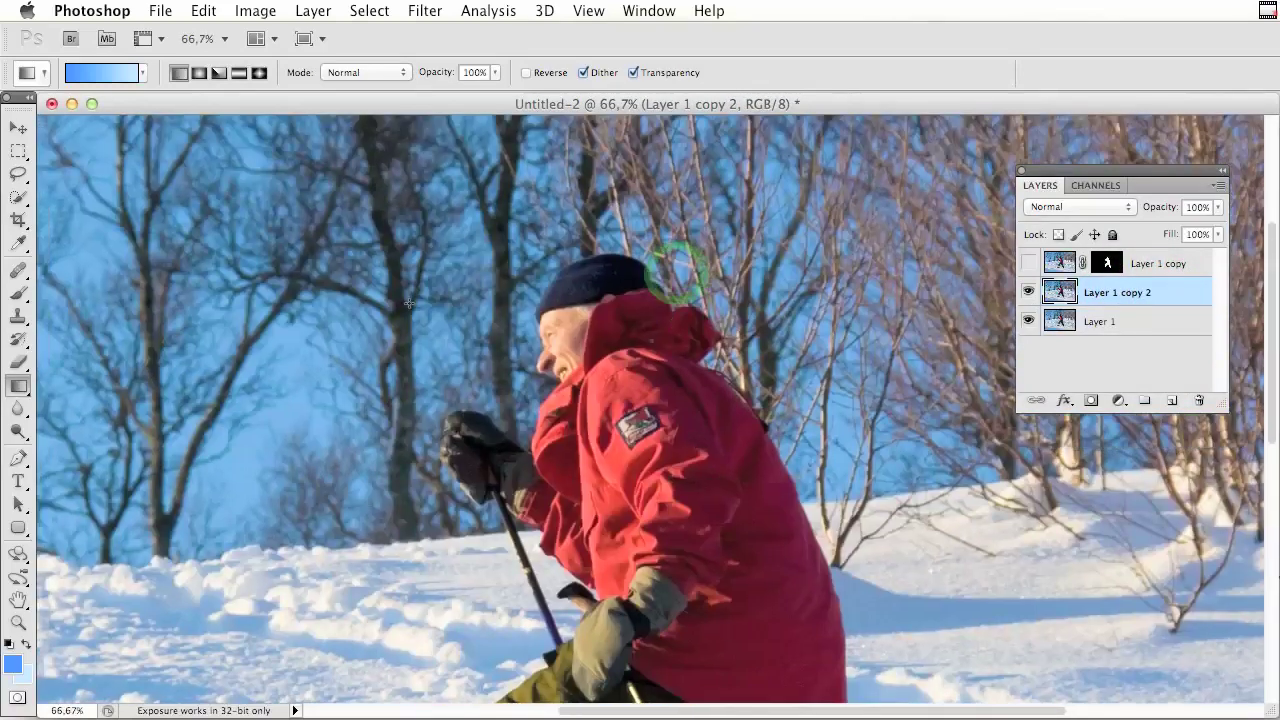
{"action": "left_click", "coordinate": [18, 196]}
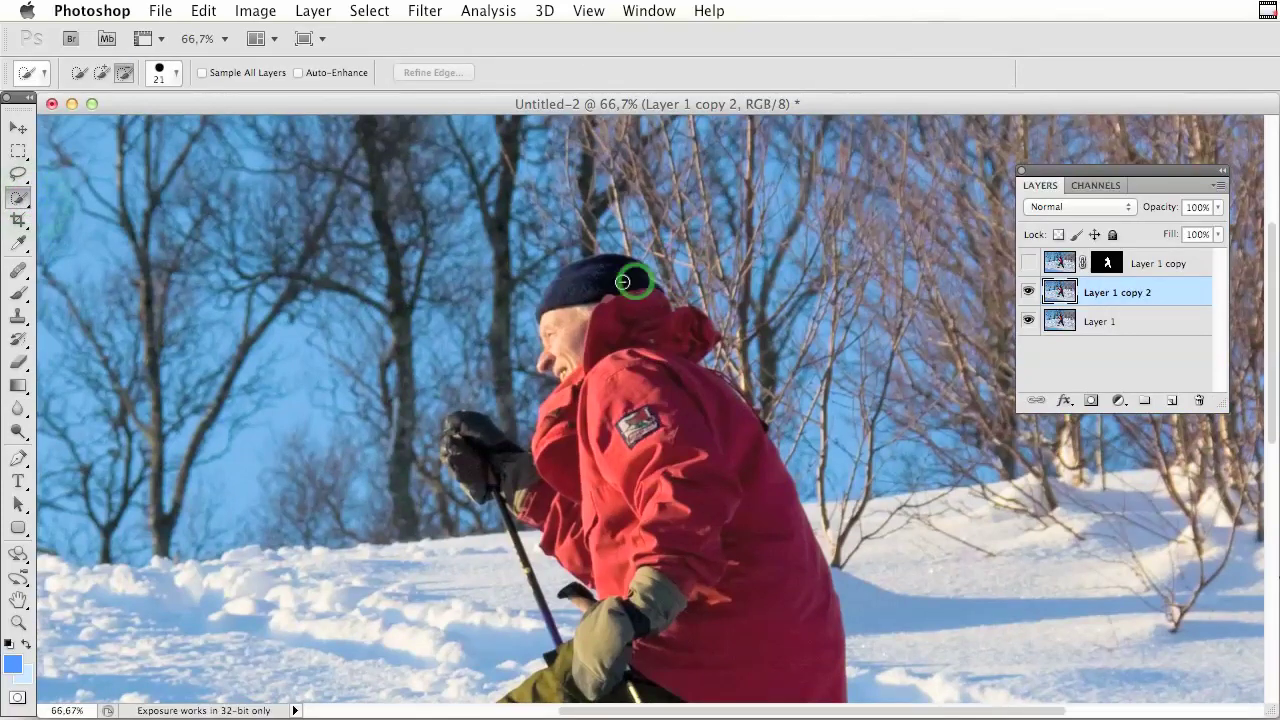
{"action": "mouse_move", "coordinate": [622, 282]}
{"action": "left_mouse_down"}
{"action": "mouse_move", "coordinate": [600, 277]}
{"action": "mouse_move", "coordinate": [601, 345]}
{"action": "mouse_move", "coordinate": [584, 366]}
{"action": "mouse_move", "coordinate": [602, 394]}
{"action": "left_mouse_up"}
{"action": "left_click_drag", "start_coordinate": [686, 430], "coordinate": [737, 540]}
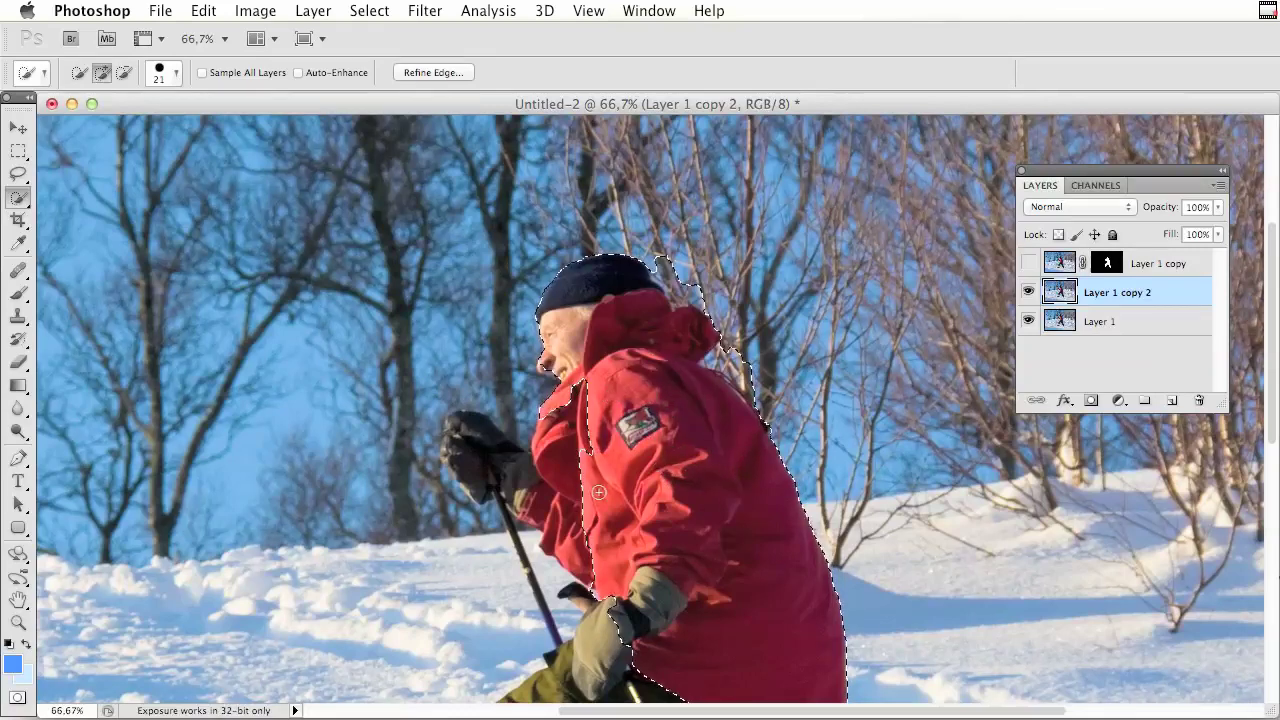
{"action": "mouse_move", "coordinate": [598, 492]}
{"action": "left_mouse_down"}
{"action": "mouse_move", "coordinate": [557, 484]}
{"action": "mouse_move", "coordinate": [563, 494]}
{"action": "left_mouse_up"}
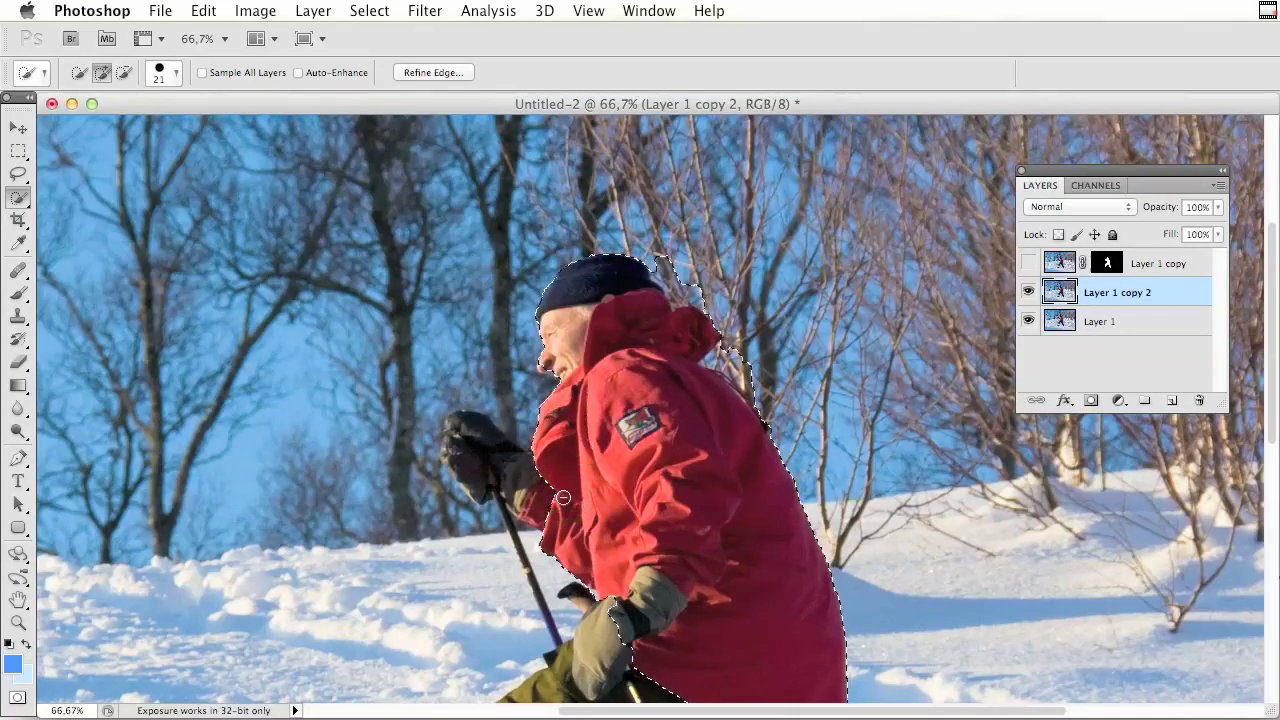
{"action": "key", "text": "alt"}
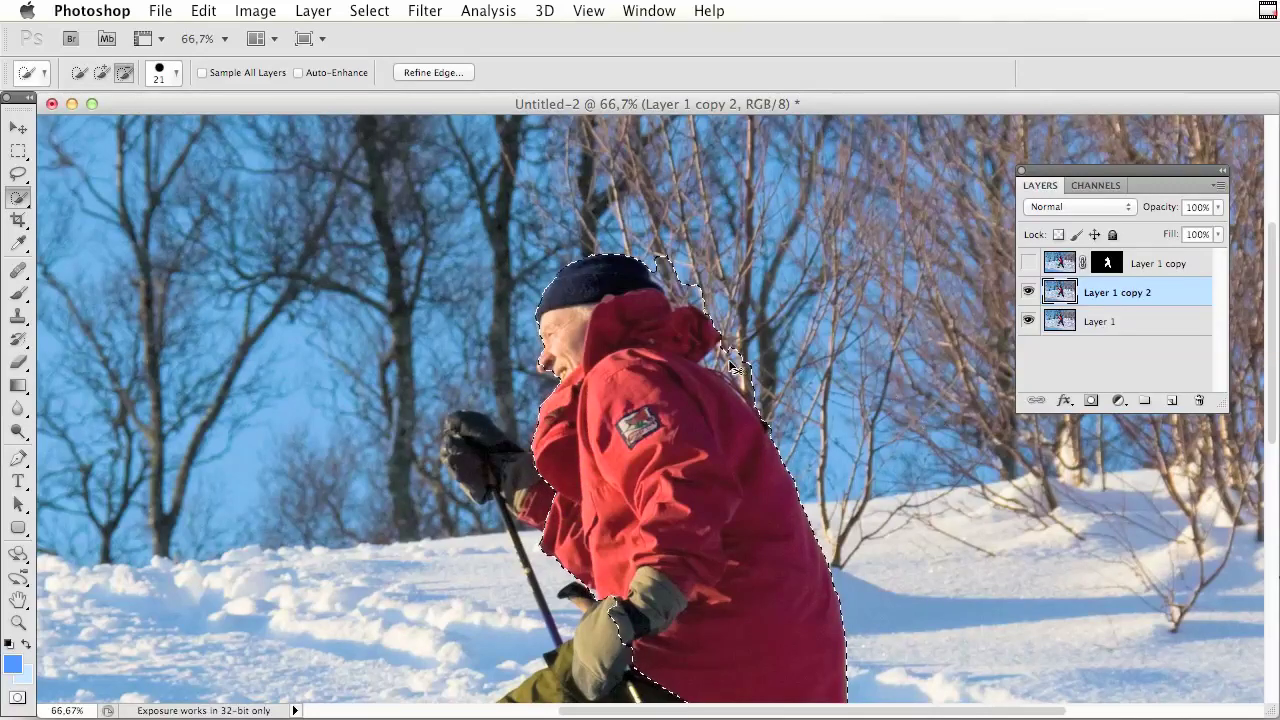
{"action": "key", "text": "super+d"}
- Quick-select the skier's red jacket, hide Layer 1 and turn the selection into a mask on Layer 1 copy 2
{"action": "mouse_move", "coordinate": [1166, 292]}
{"action": "left_mouse_down"}
{"action": "mouse_move", "coordinate": [1180, 316]}
{"action": "mouse_move", "coordinate": [1173, 297]}
{"action": "left_mouse_up"}
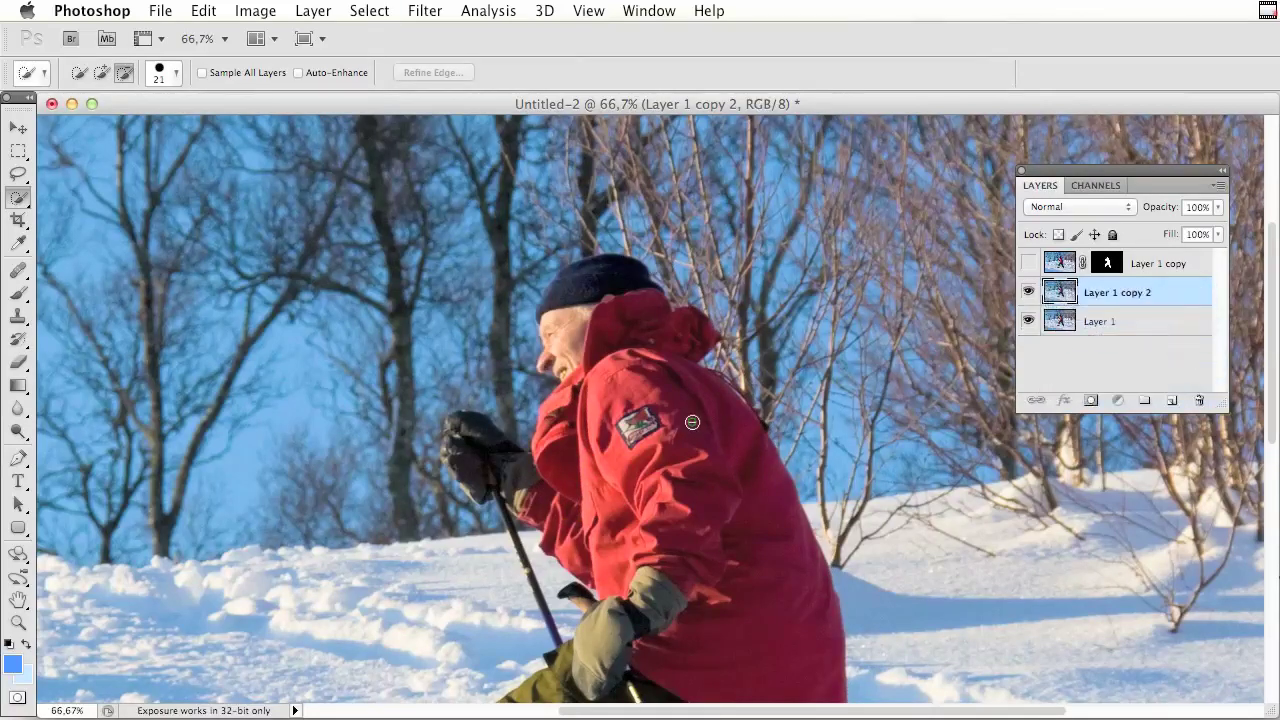
{"action": "mouse_move", "coordinate": [692, 422]}
{"action": "left_mouse_down"}
{"action": "mouse_move", "coordinate": [633, 357]}
{"action": "mouse_move", "coordinate": [642, 414]}
{"action": "mouse_move", "coordinate": [657, 397]}
{"action": "mouse_move", "coordinate": [643, 333]}
{"action": "mouse_move", "coordinate": [600, 311]}
{"action": "mouse_move", "coordinate": [595, 362]}
{"action": "left_mouse_up"}
{"action": "left_click_drag", "start_coordinate": [714, 466], "coordinate": [753, 528]}
{"action": "left_click", "coordinate": [1028, 321]}
{"action": "left_click", "coordinate": [1091, 401]}
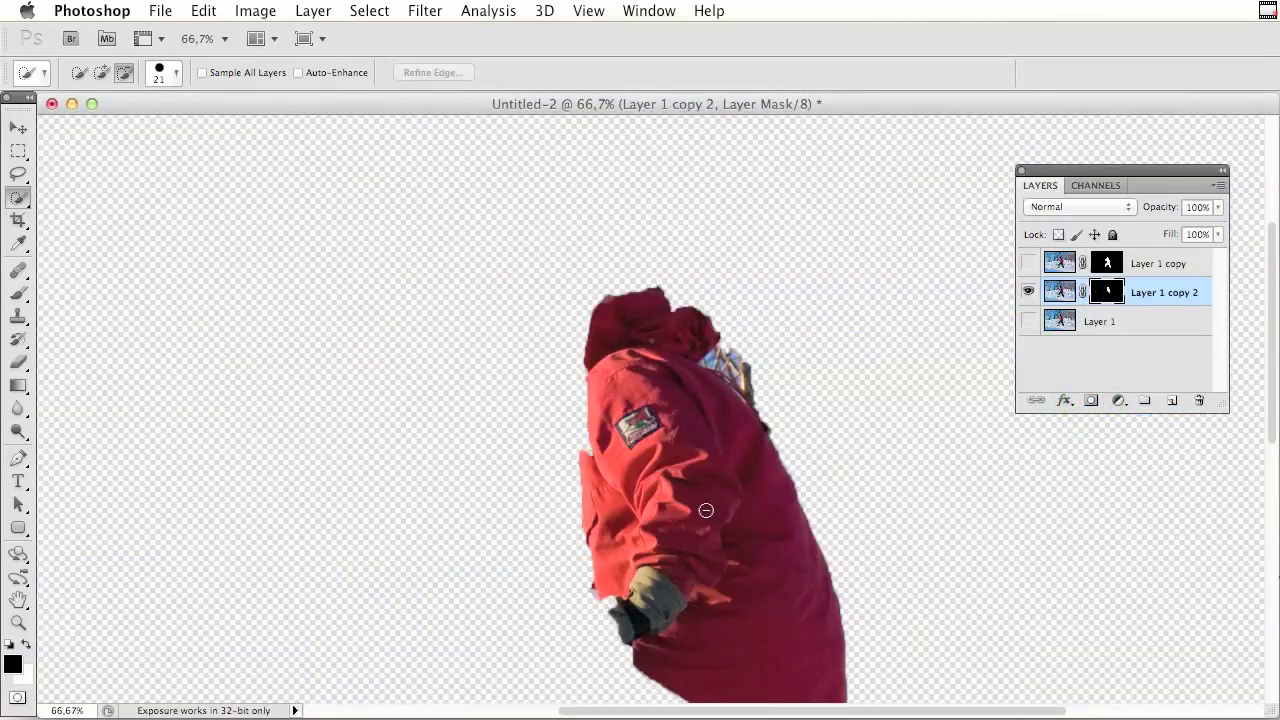
- Brush the mask white along the jacket's front edge and black over the leftover background behind the shoulder
{"action": "key", "text": "b"}
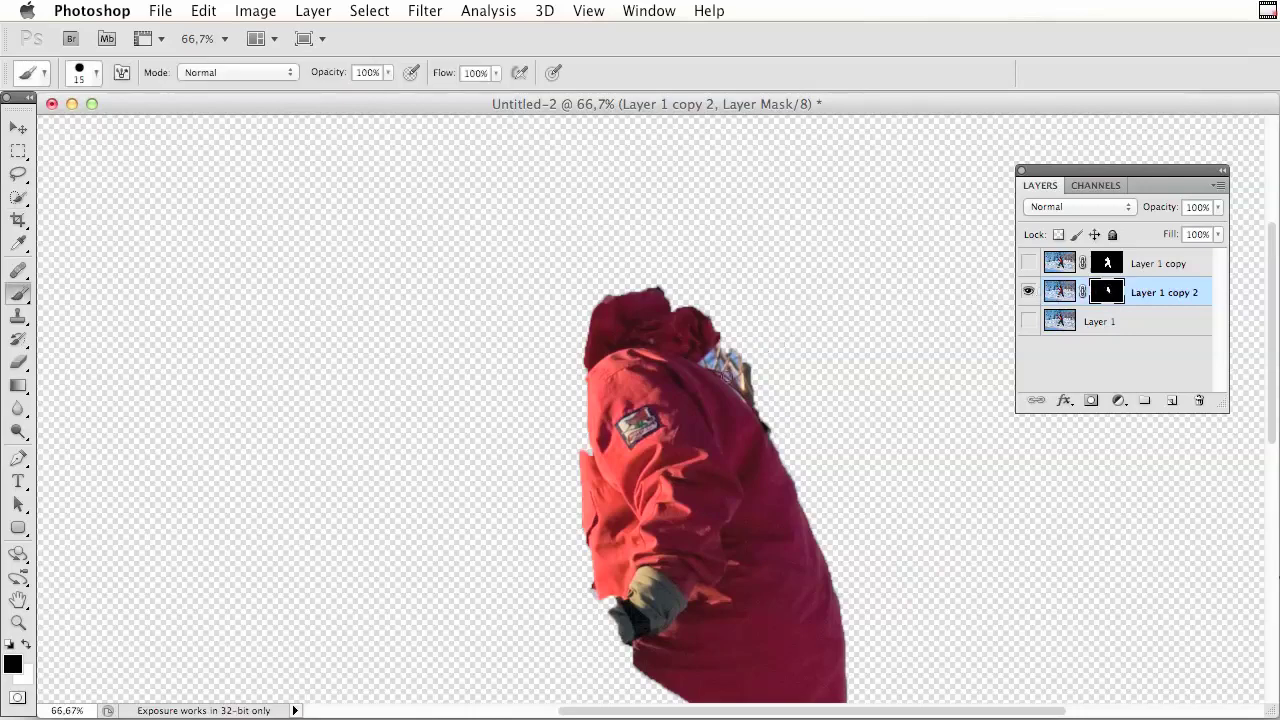
{"action": "mouse_move", "coordinate": [584, 409]}
{"action": "left_mouse_down"}
{"action": "mouse_move", "coordinate": [586, 464]}
{"action": "mouse_move", "coordinate": [573, 395]}
{"action": "mouse_move", "coordinate": [574, 454]}
{"action": "mouse_move", "coordinate": [582, 398]}
{"action": "left_mouse_up"}
{"action": "key", "text": "x"}
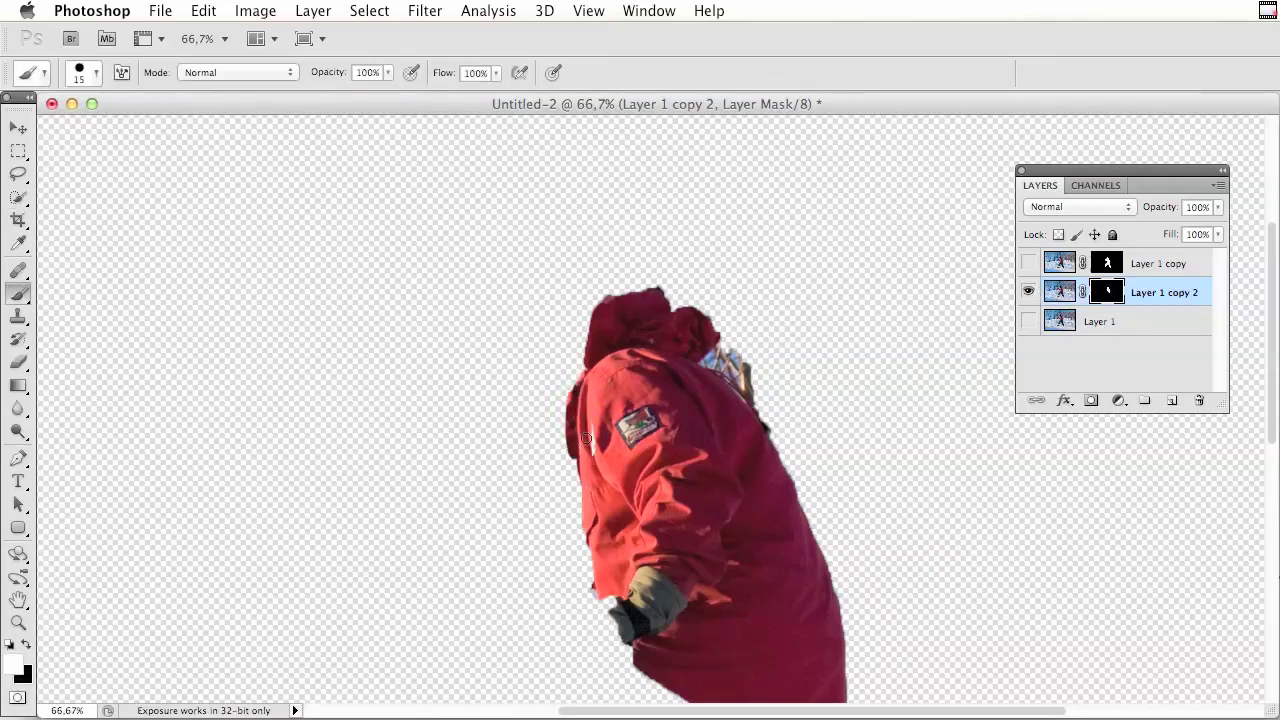
{"action": "key", "text": "x"}
{"action": "left_click_drag", "start_coordinate": [727, 367], "coordinate": [764, 361]}
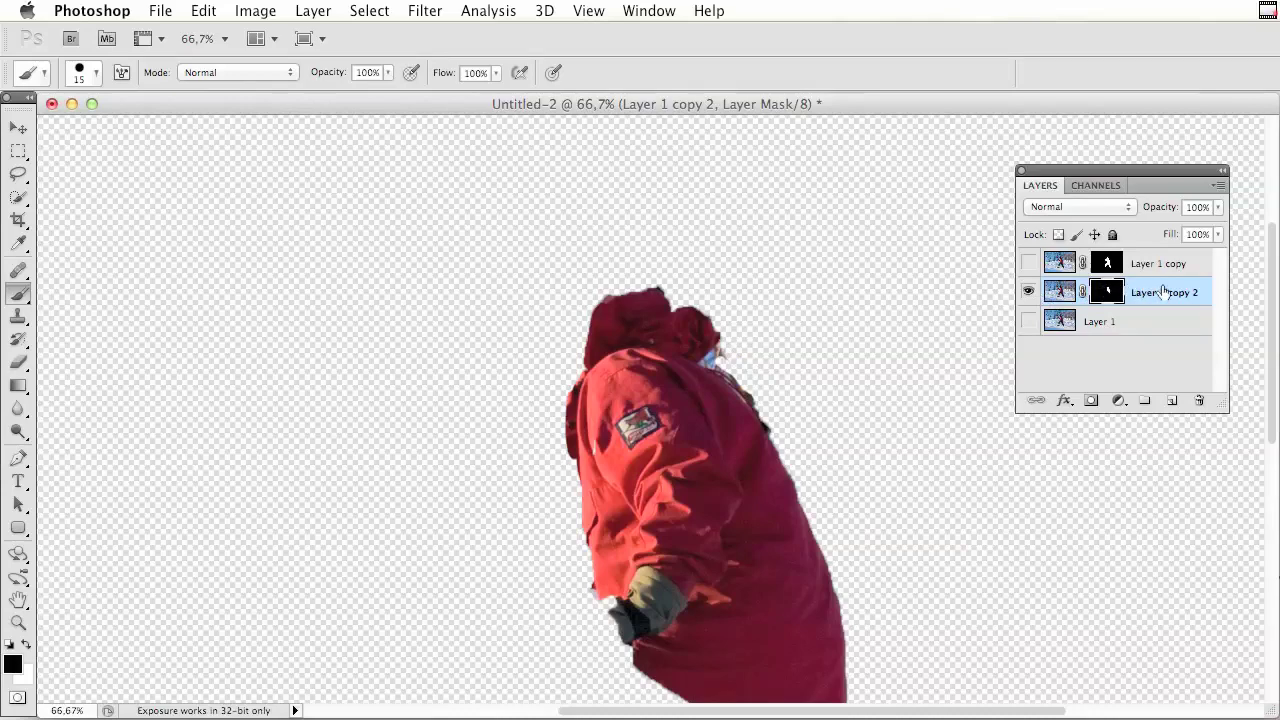
- Delete the masked Layer 1 copy 2 and make Layer 1 copy and Layer 1 visible again
{"action": "left_click_drag", "start_coordinate": [1164, 291], "coordinate": [1199, 400]}
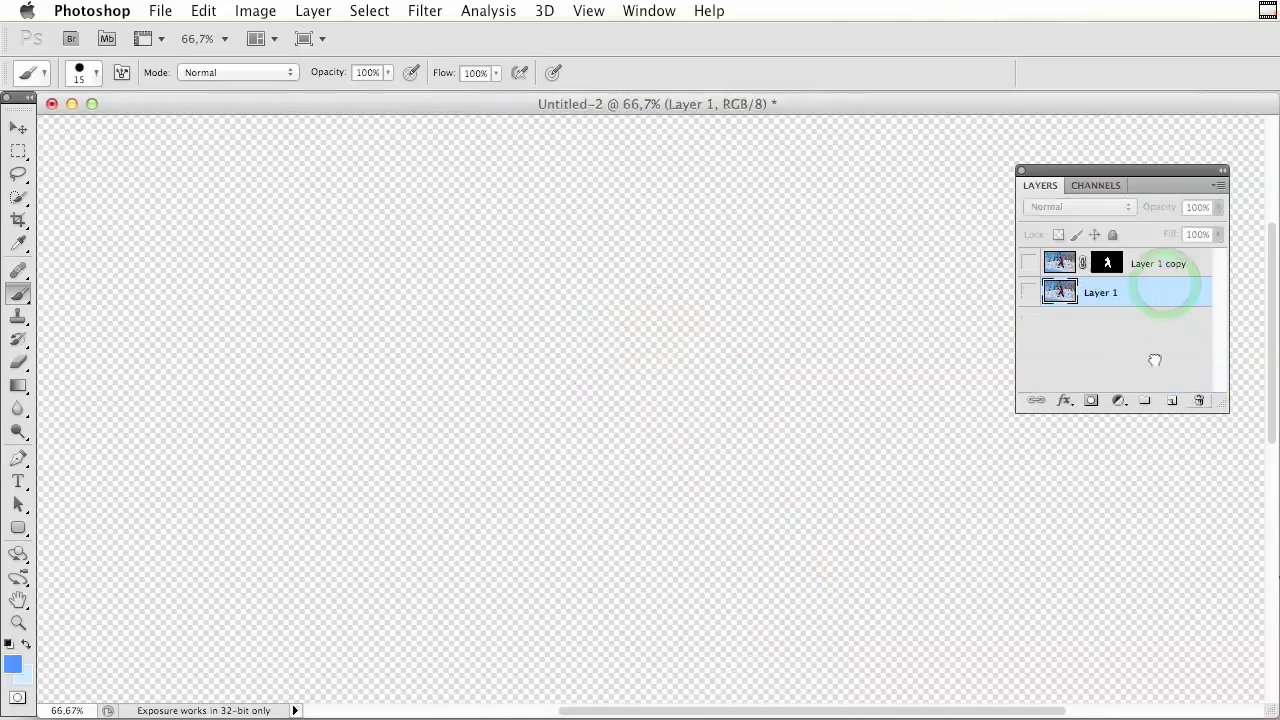
{"action": "left_click", "coordinate": [1028, 263]}
{"action": "left_click_drag", "start_coordinate": [789, 557], "coordinate": [828, 431]}
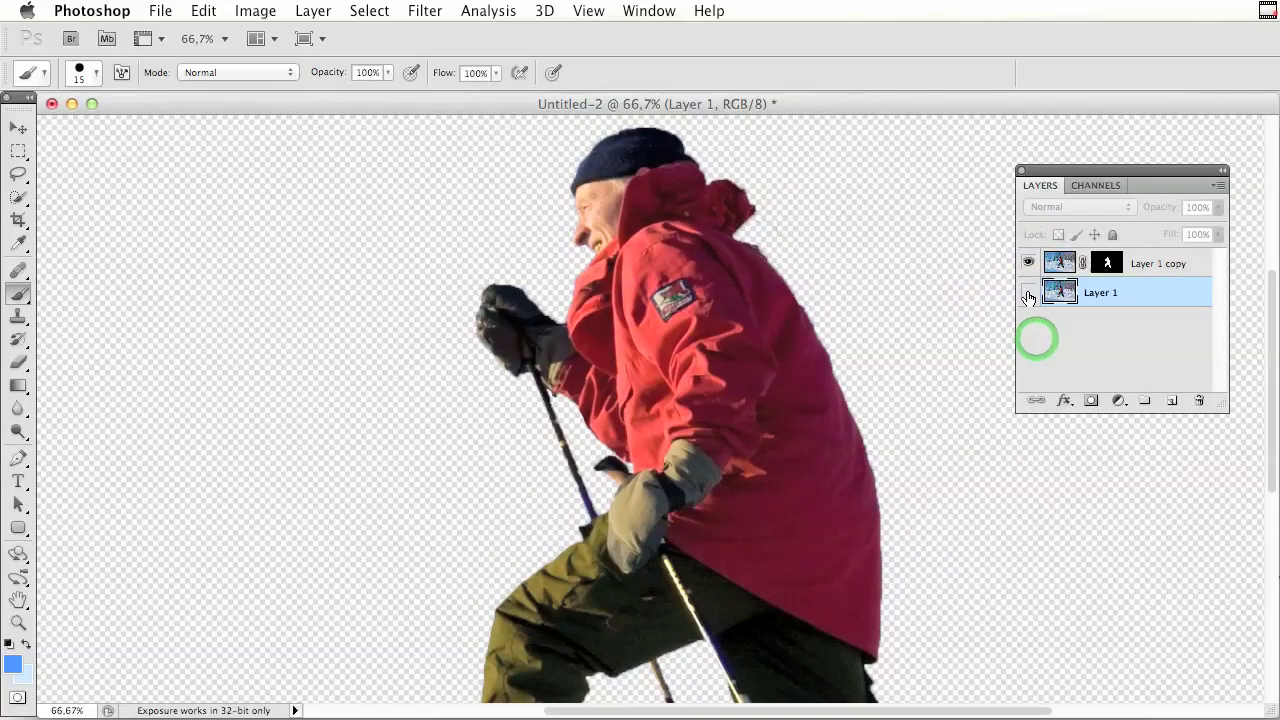
{"action": "left_click", "coordinate": [1028, 292]}
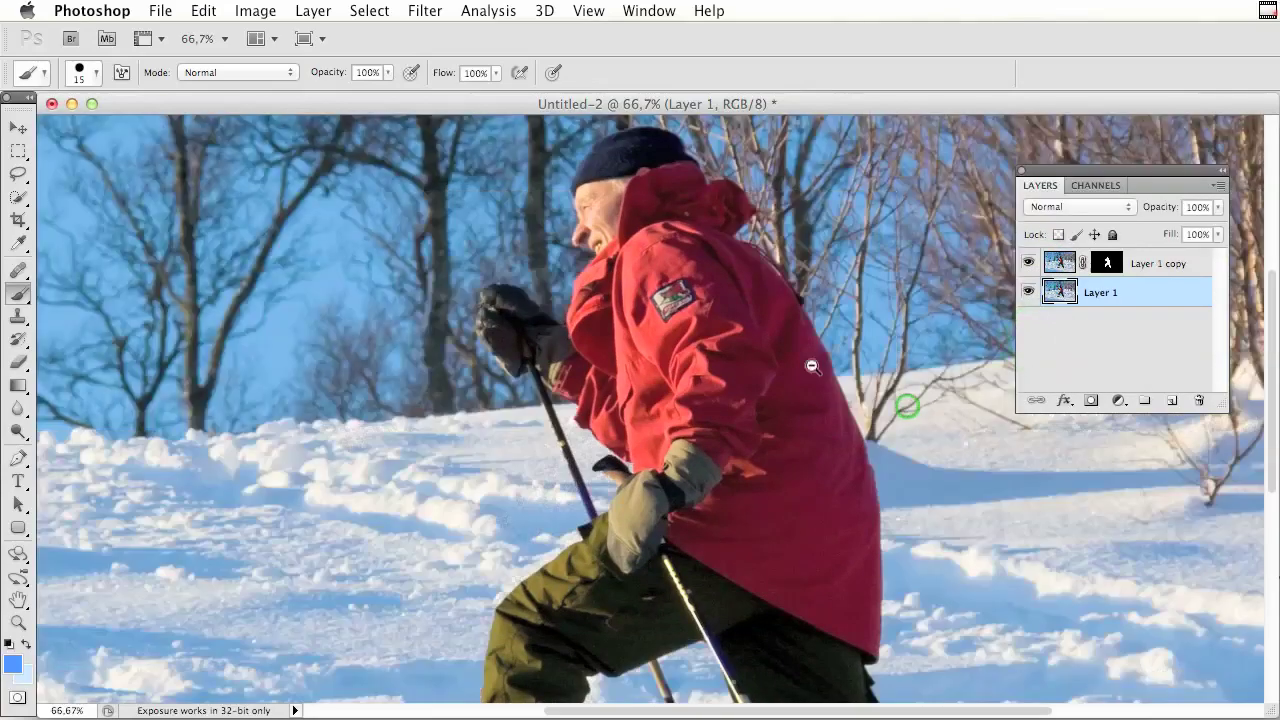
{"action": "key", "text": "super+minus"}
{"action": "key", "text": "super+minus"}
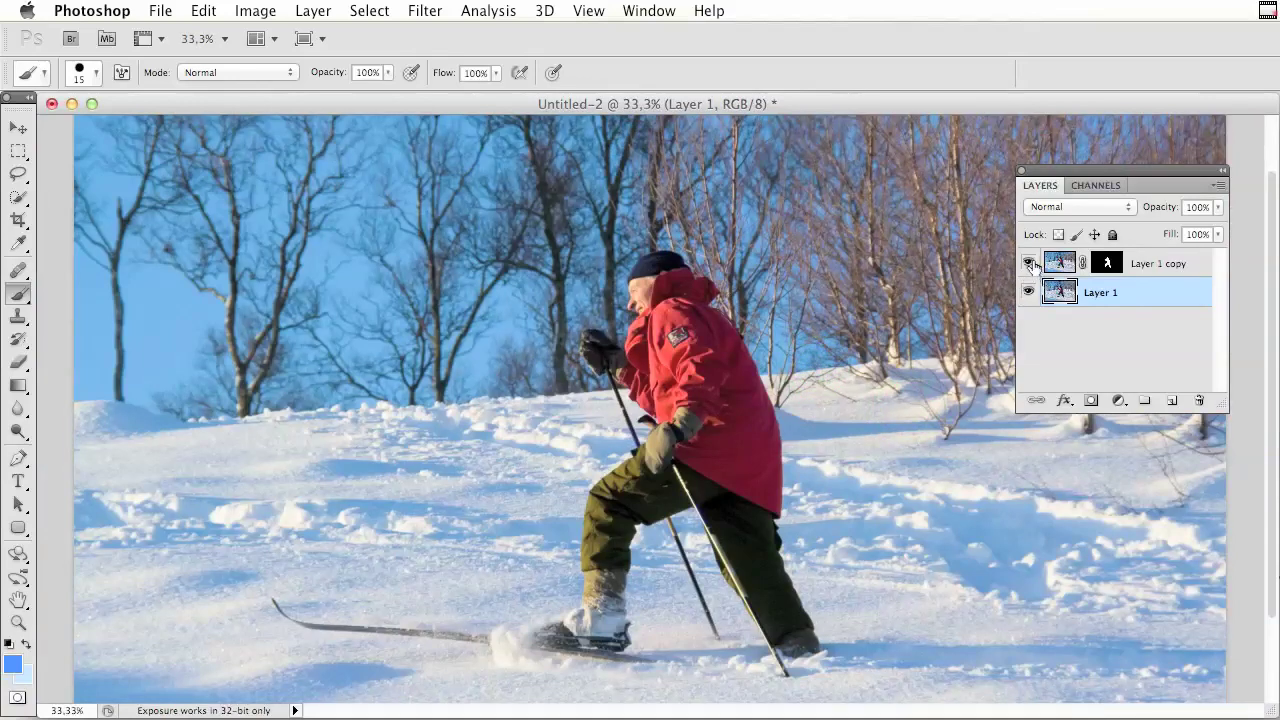
- Duplicate Layer 1 and create a gradual selection of the upper background with an upward black-to-white gradient in Quick Mask mode
{"action": "left_click_drag", "start_coordinate": [1160, 300], "coordinate": [1174, 400]}
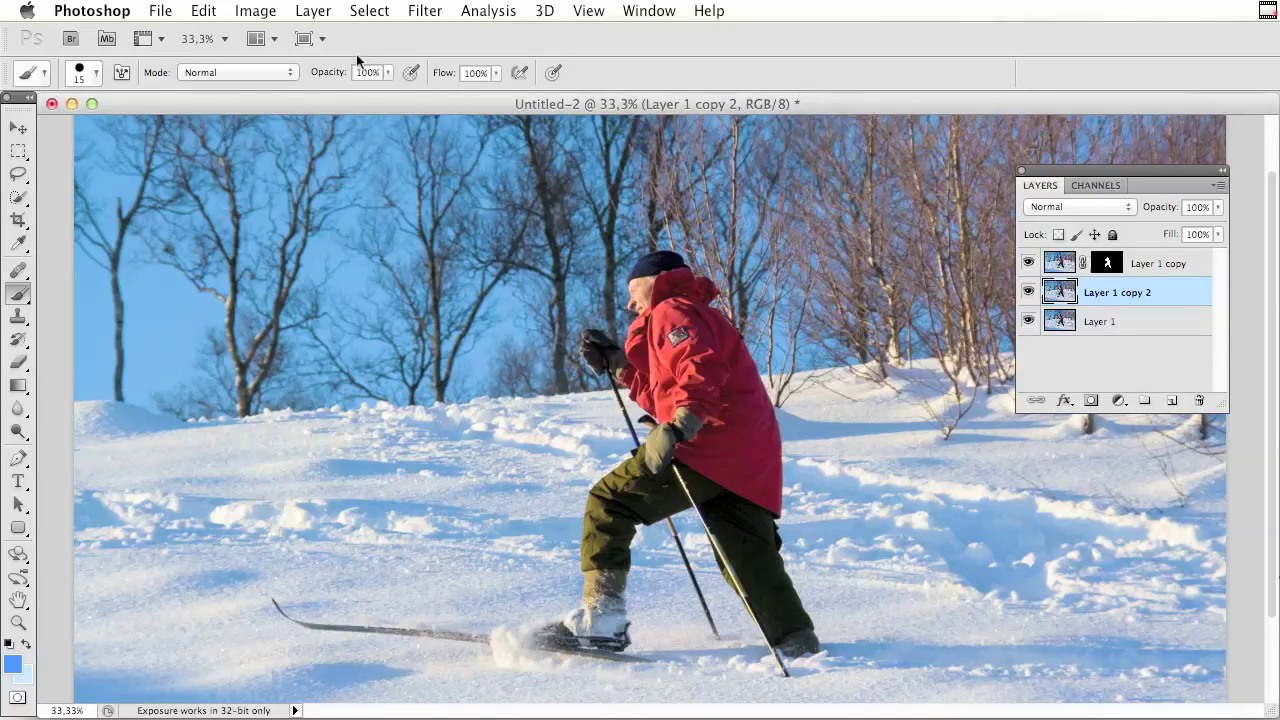
{"action": "key", "text": "q"}
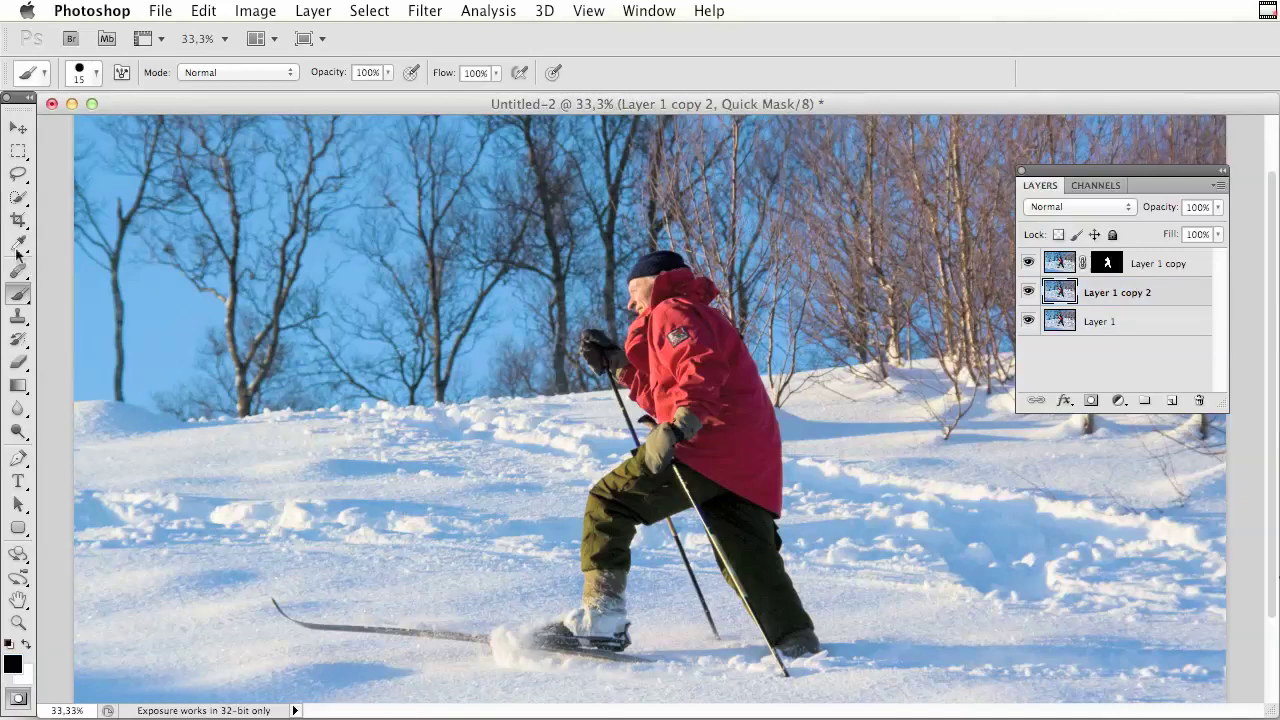
{"action": "left_click", "coordinate": [18, 385]}
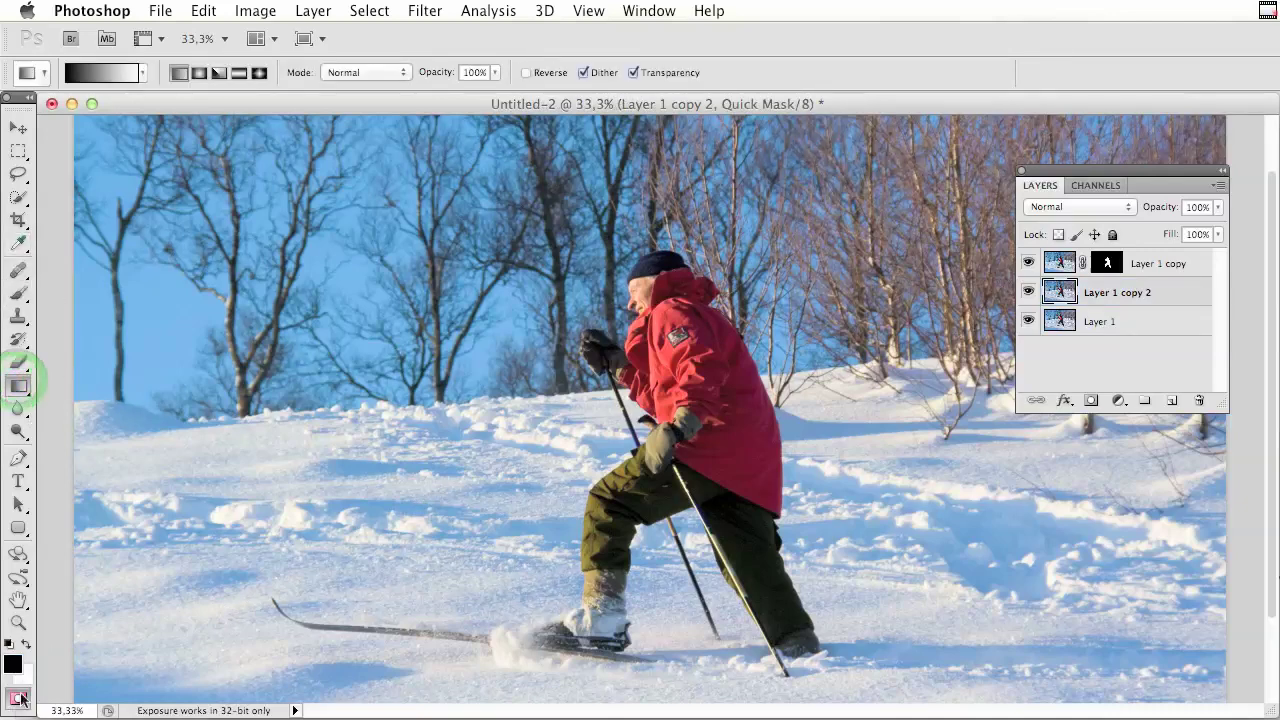
{"action": "left_click_drag", "start_coordinate": [888, 603], "coordinate": [897, 420]}
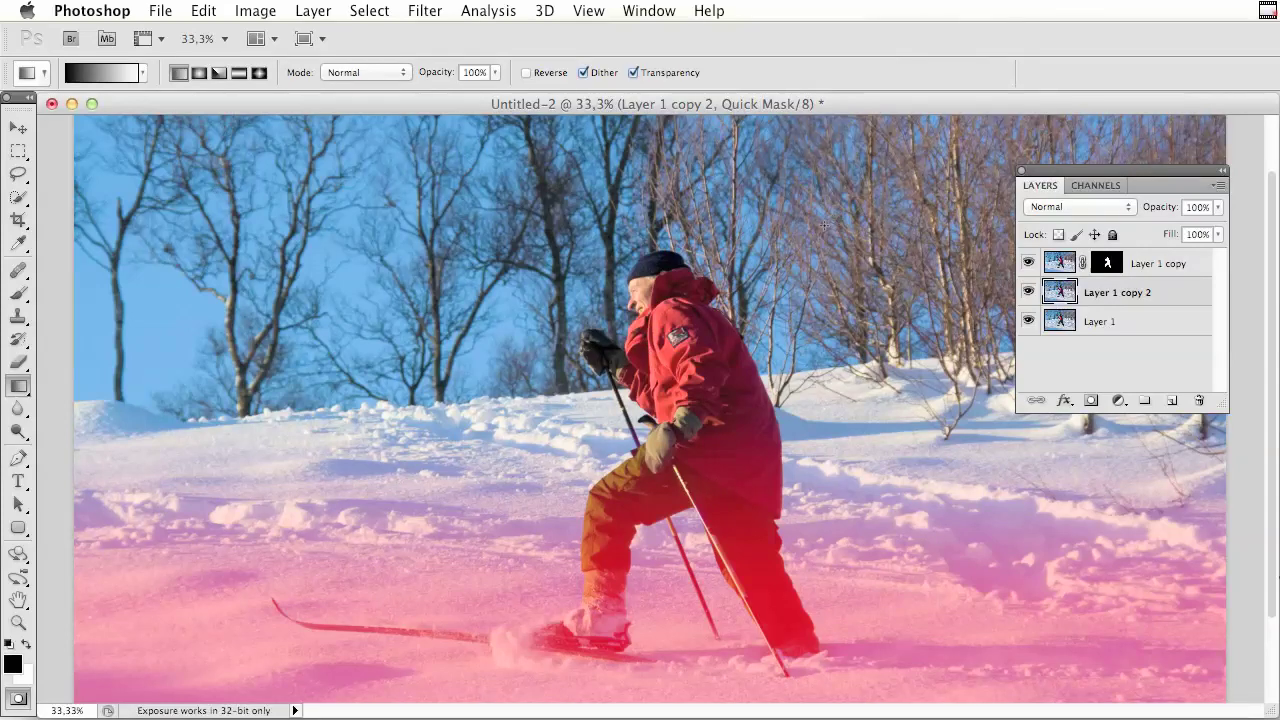
{"action": "left_click", "coordinate": [18, 698]}
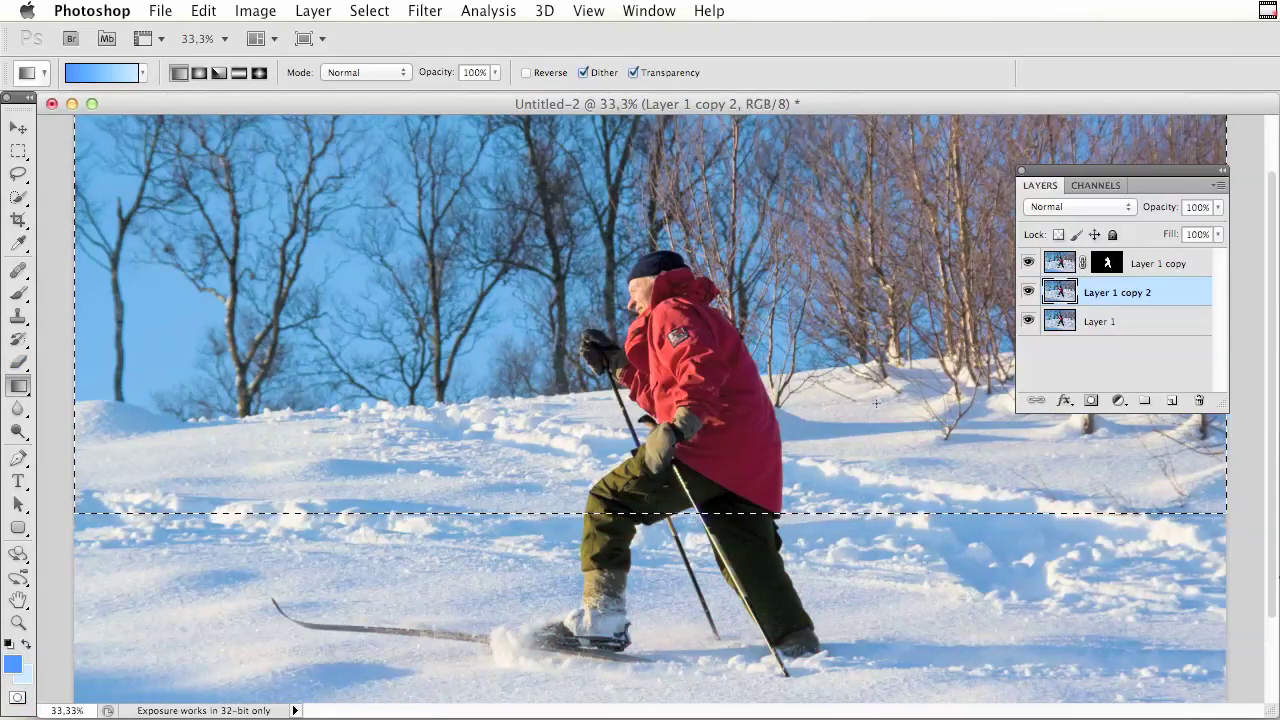
- Apply Gaussian Blur to the gradually selected background on Layer 1 copy 2 and remove the selection
{"action": "left_click", "coordinate": [418, 10]}
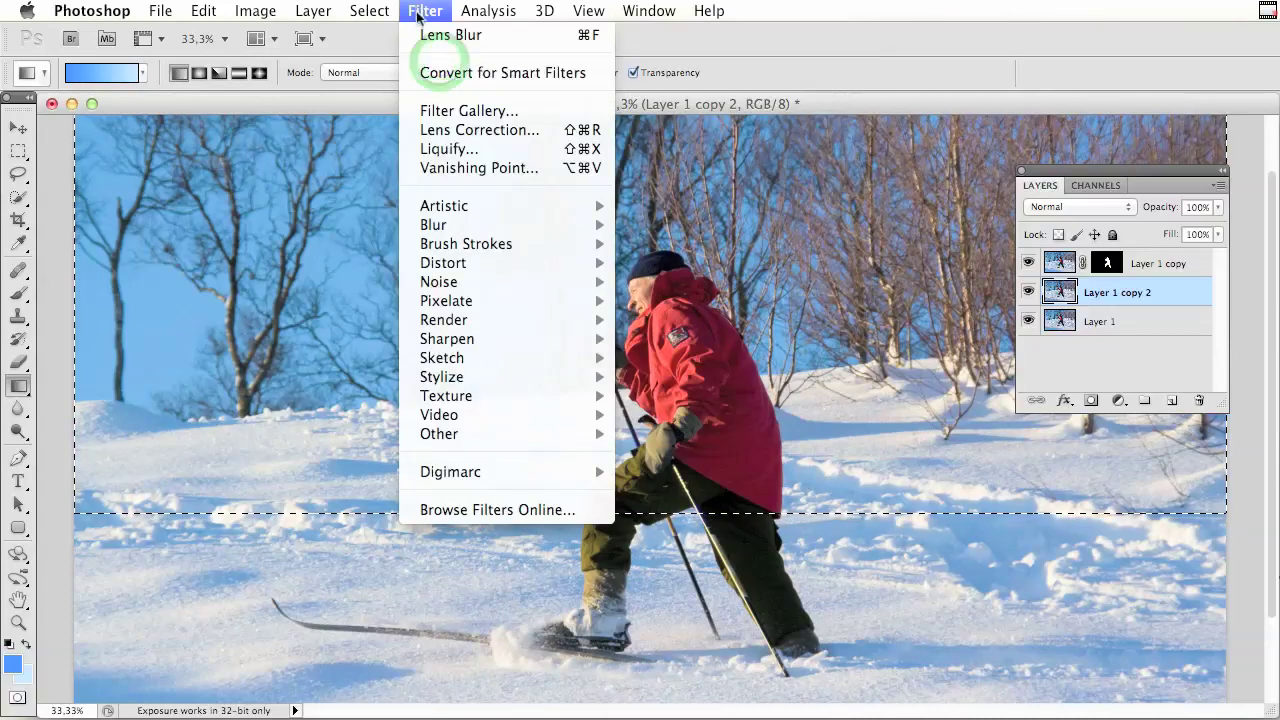
{"action": "mouse_move", "coordinate": [461, 229]}
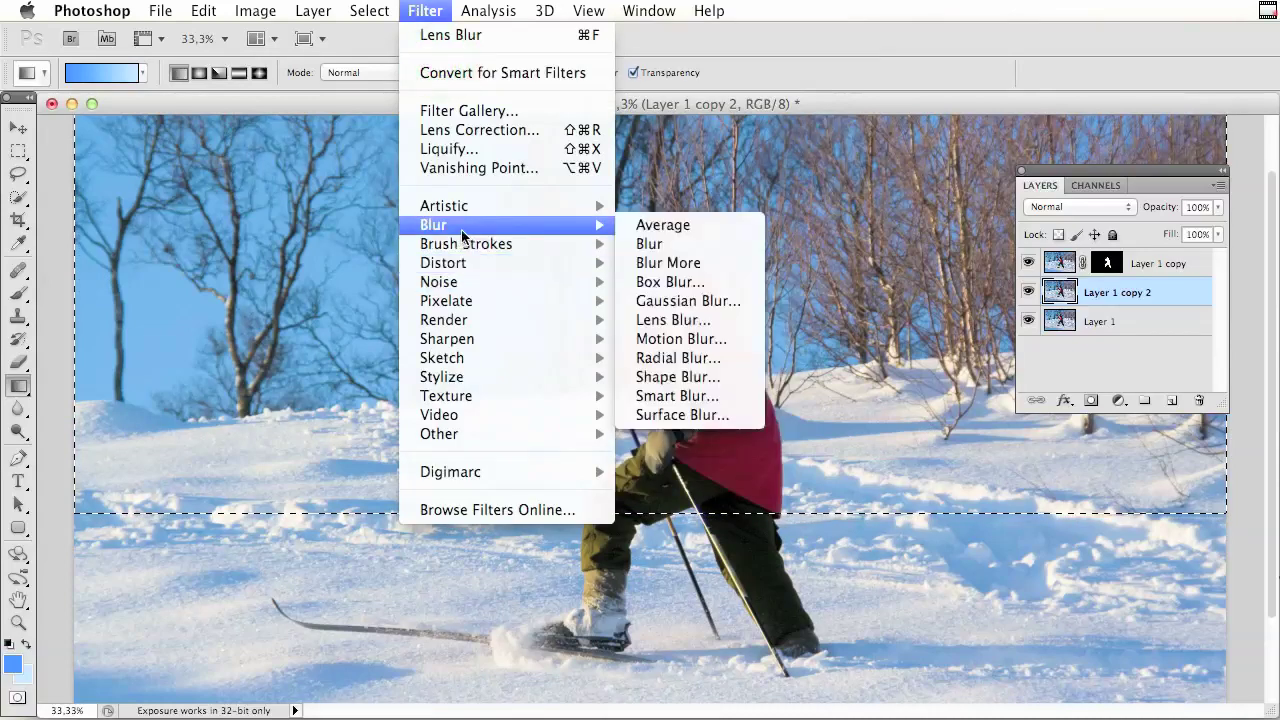
{"action": "left_click", "coordinate": [673, 292]}
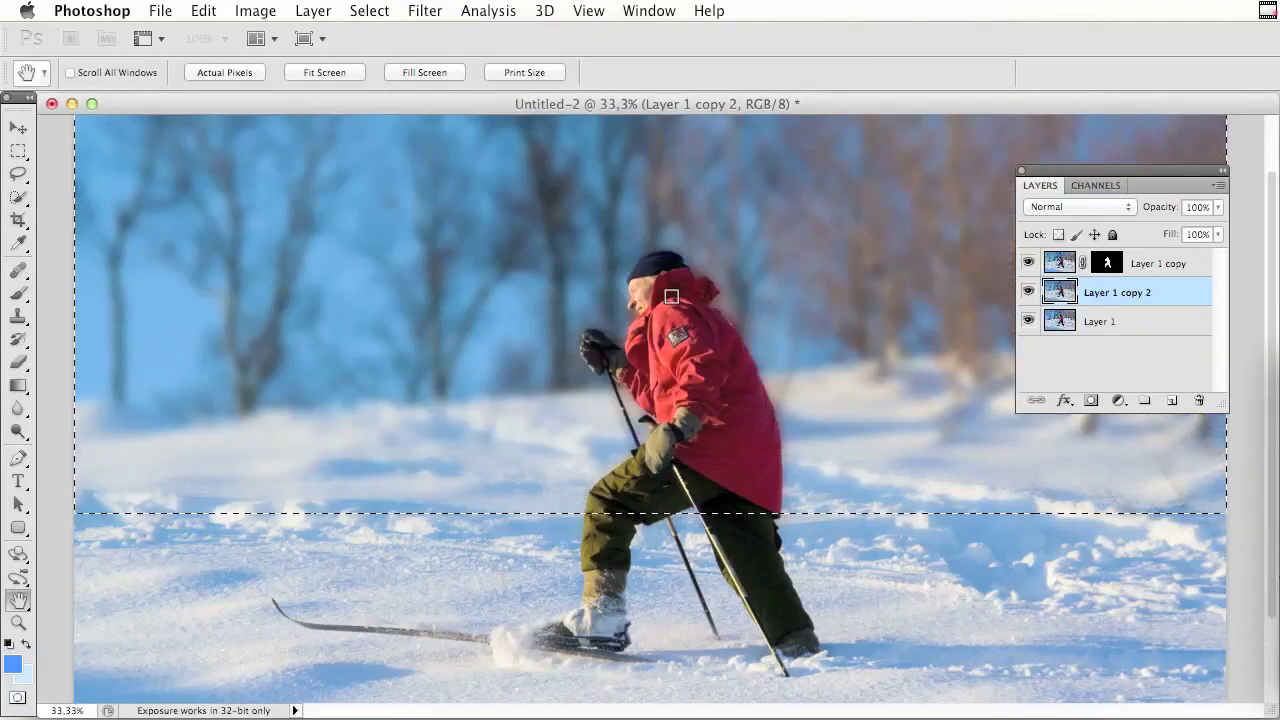
{"action": "key", "text": "g"}
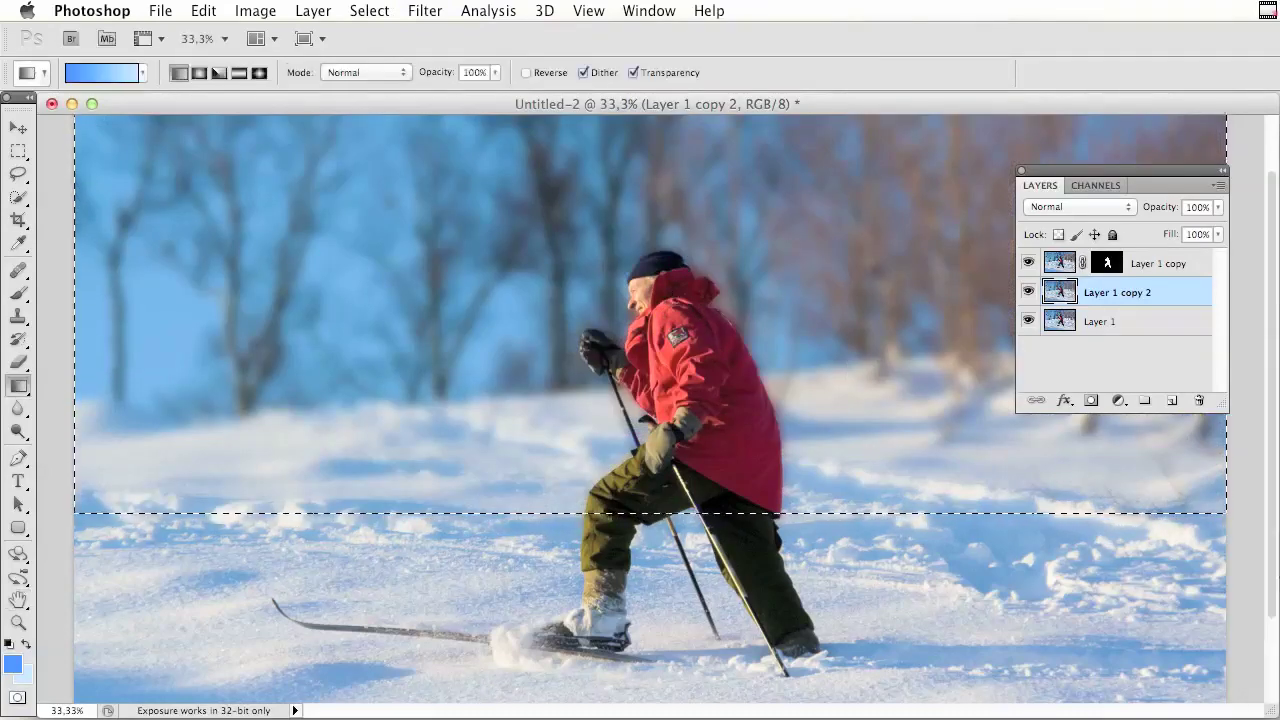
{"action": "key", "text": "super+d"}
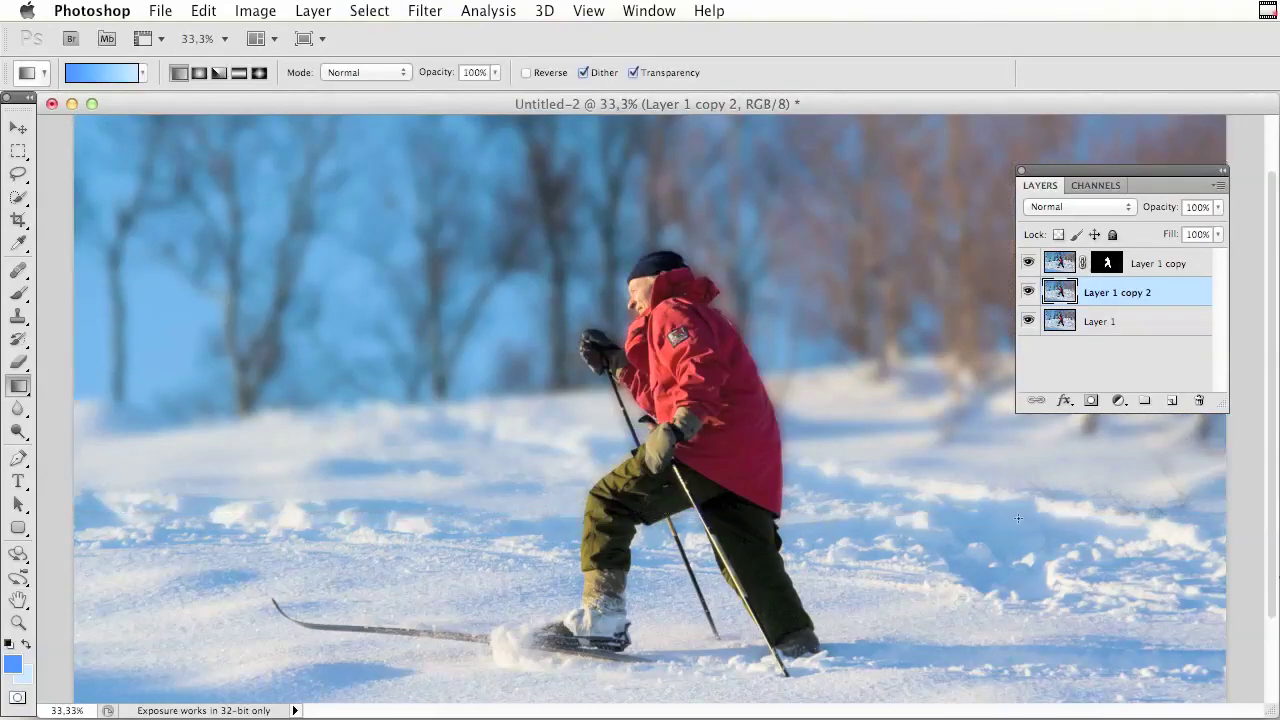
- Examine the blur transition in the snow and the edges around the skier's legs, jacket and head up close
{"action": "left_click", "coordinate": [882, 510]}
{"action": "left_click", "coordinate": [881, 509]}
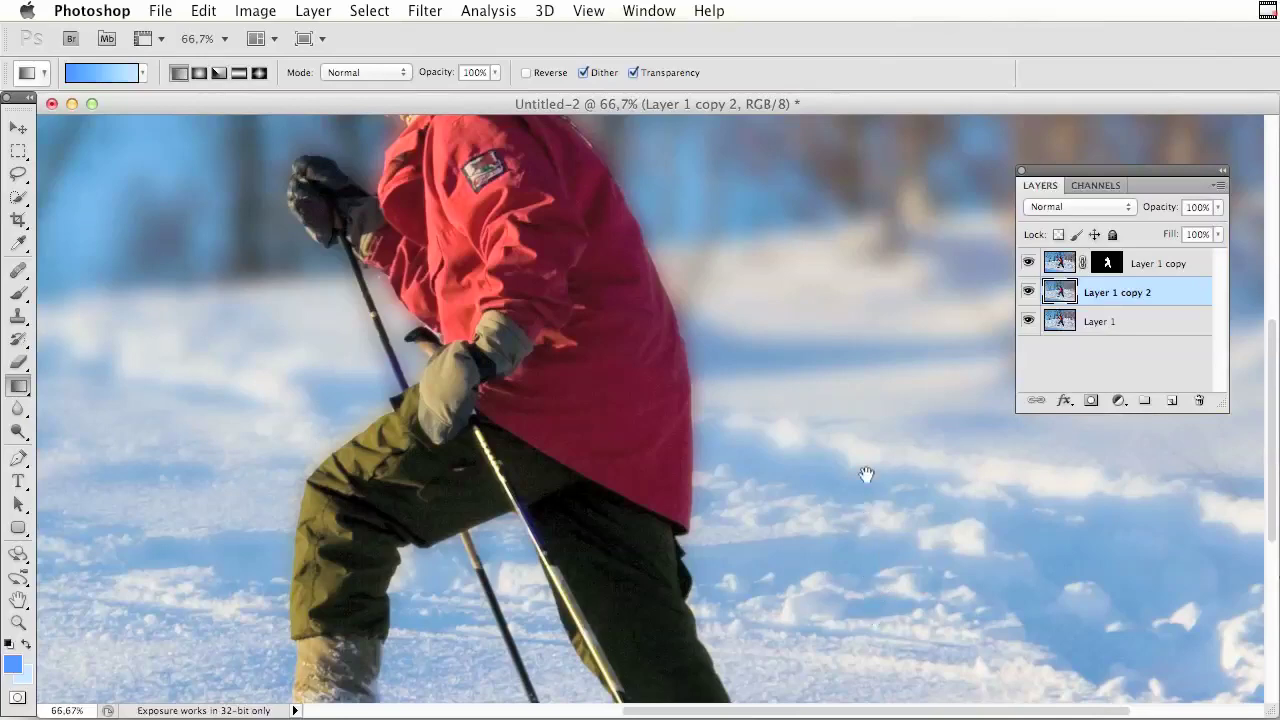
{"action": "left_click_drag", "start_coordinate": [884, 656], "coordinate": [776, 553]}
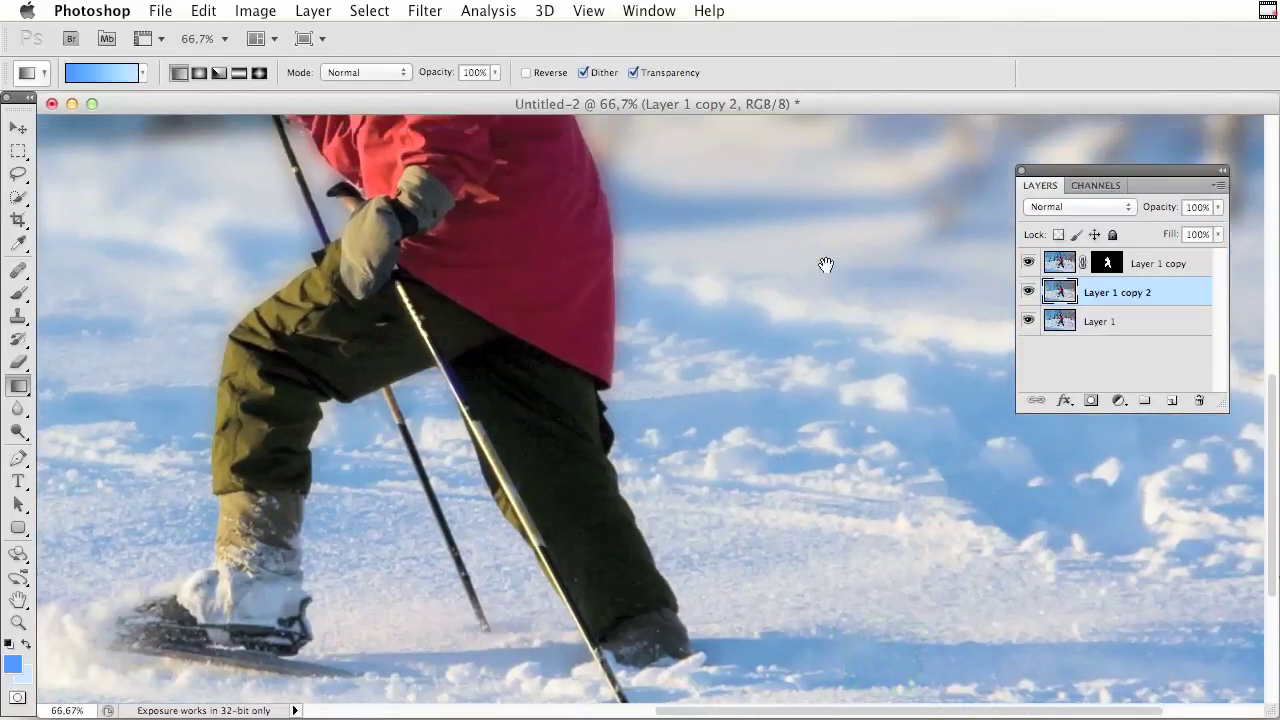
{"action": "left_click_drag", "start_coordinate": [826, 258], "coordinate": [811, 334]}
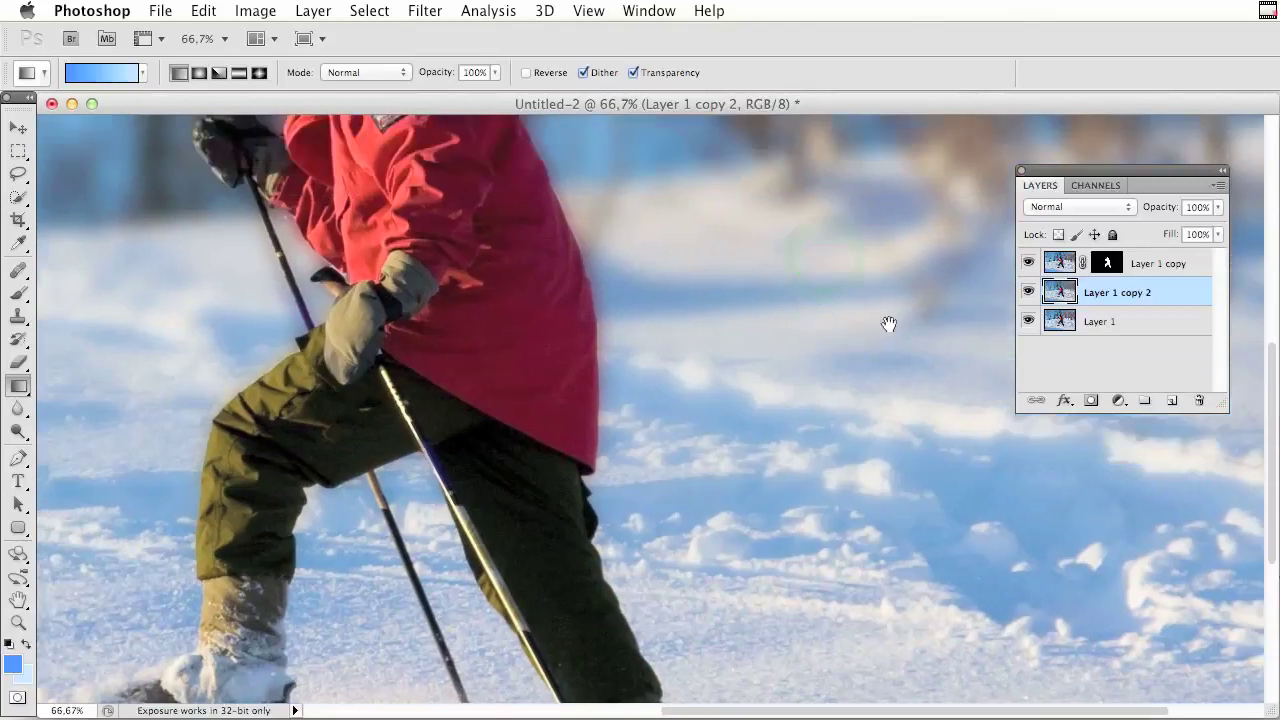
{"action": "left_click", "coordinate": [848, 353], "text": "alt"}
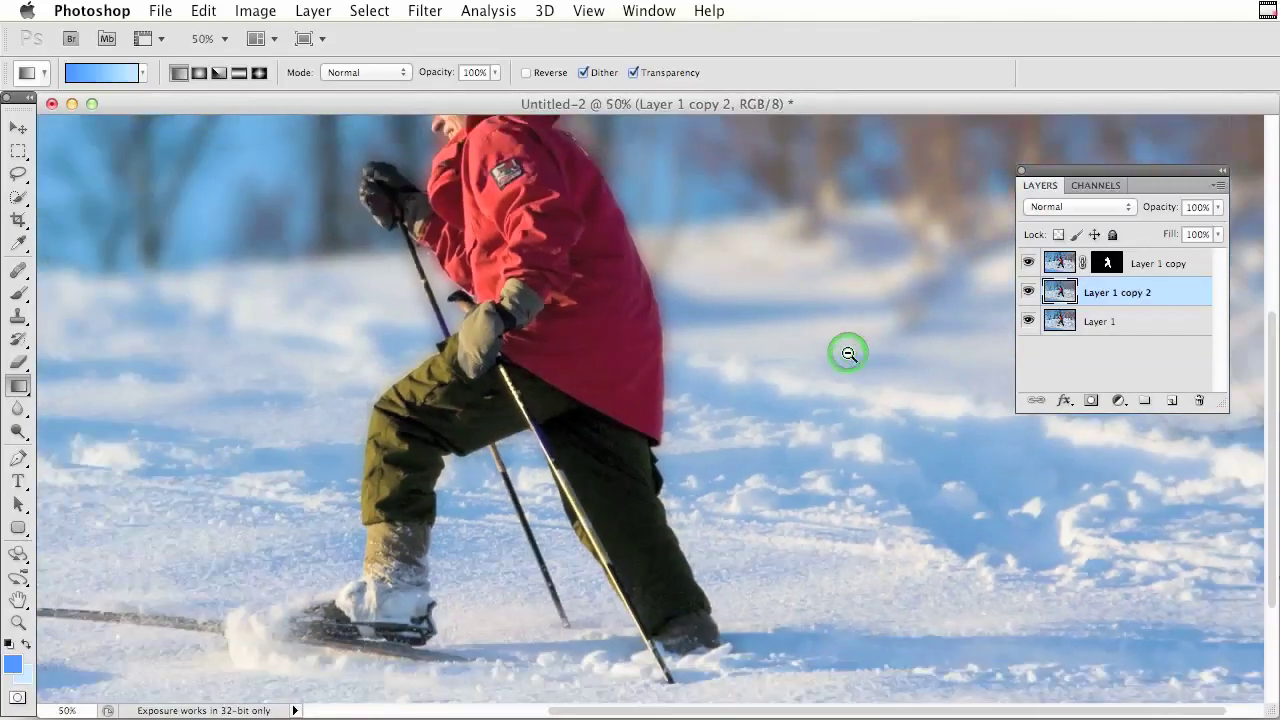
{"action": "left_click", "coordinate": [848, 353], "text": "alt"}
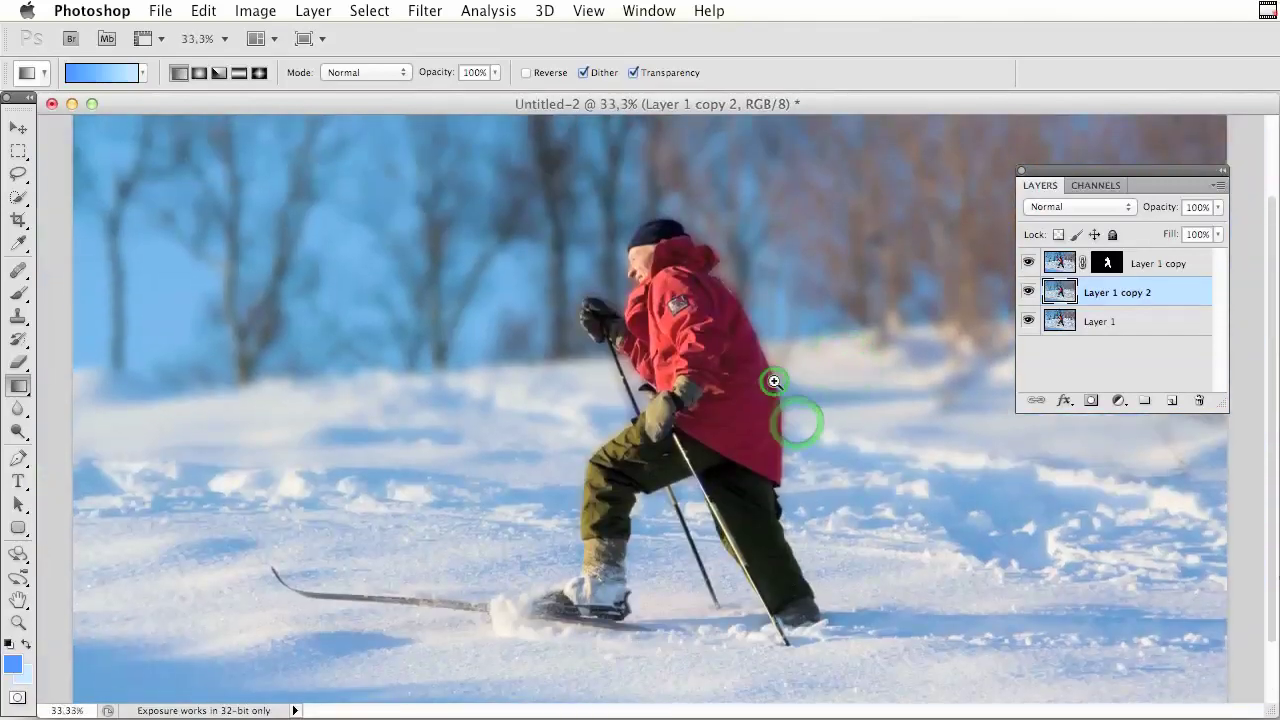
{"action": "left_click", "coordinate": [797, 423]}
{"action": "left_click", "coordinate": [771, 380]}
{"action": "left_click", "coordinate": [769, 357]}
{"action": "left_click_drag", "start_coordinate": [714, 266], "coordinate": [706, 349]}
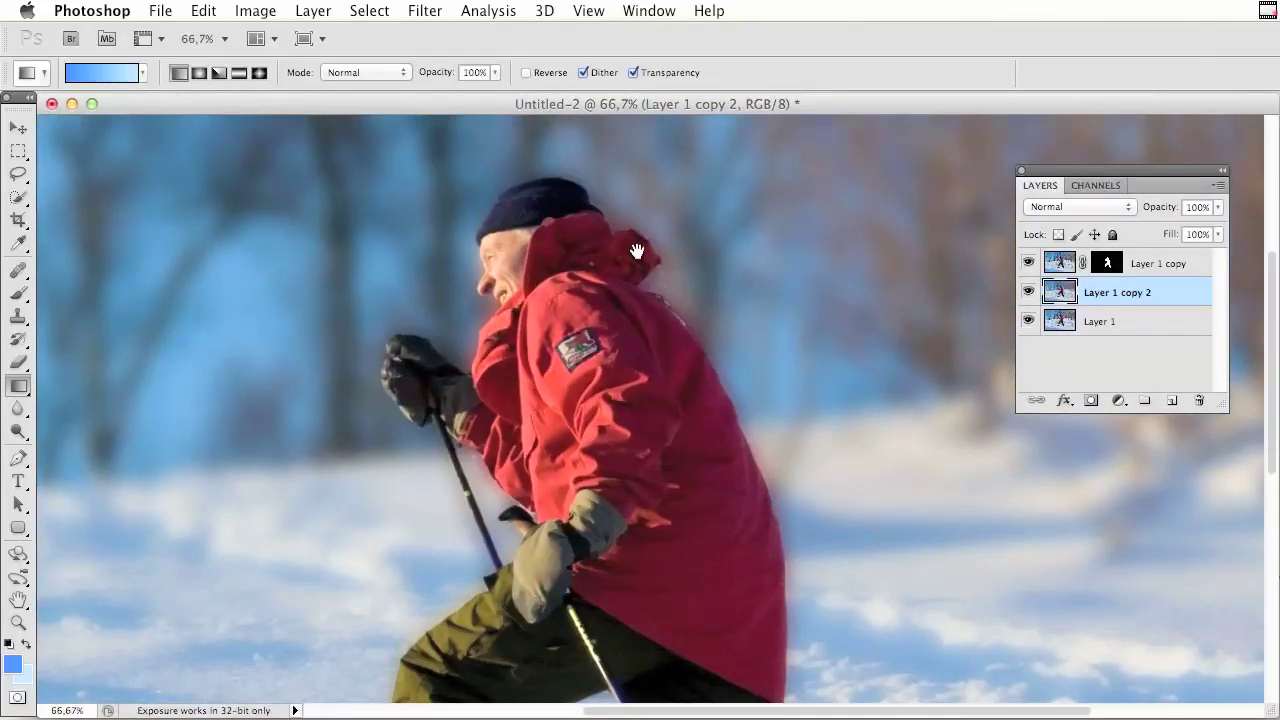
- Hide the blurred Layer 1 copy 2 and duplicate Layer 1
{"action": "left_click", "coordinate": [1028, 292]}
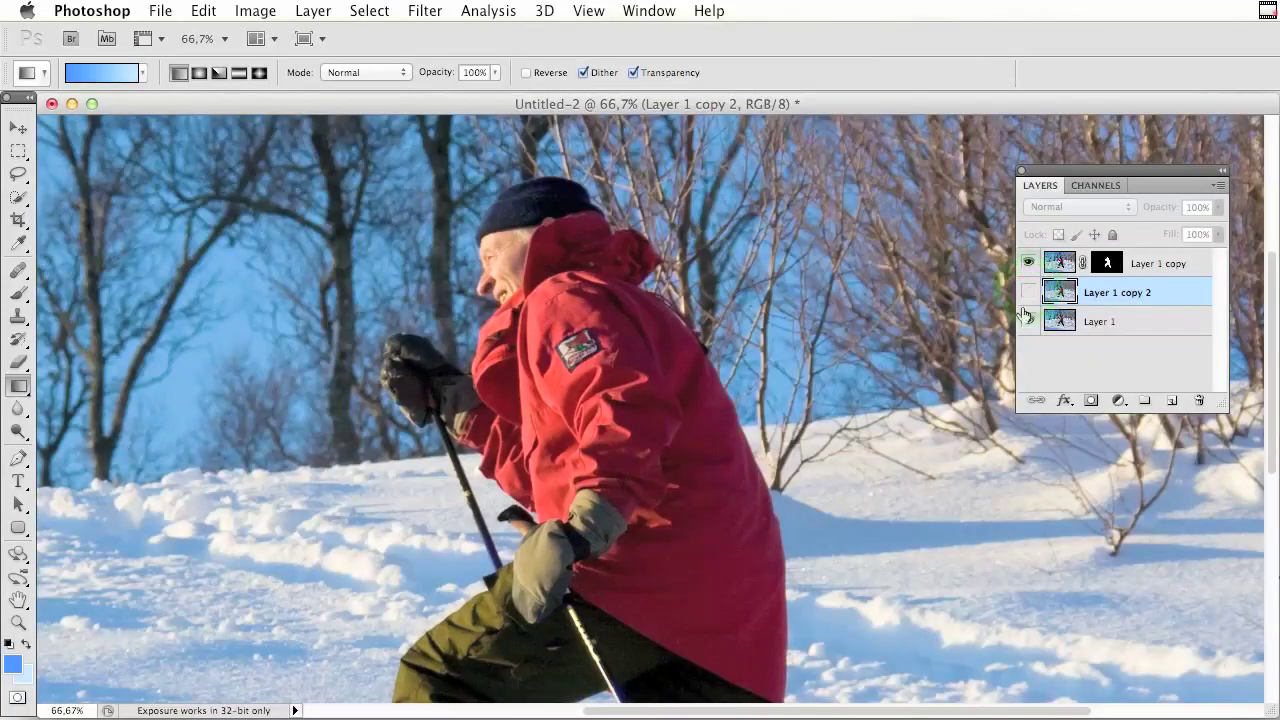
{"action": "left_click", "coordinate": [1151, 322]}
{"action": "left_click_drag", "start_coordinate": [1163, 334], "coordinate": [1171, 400]}
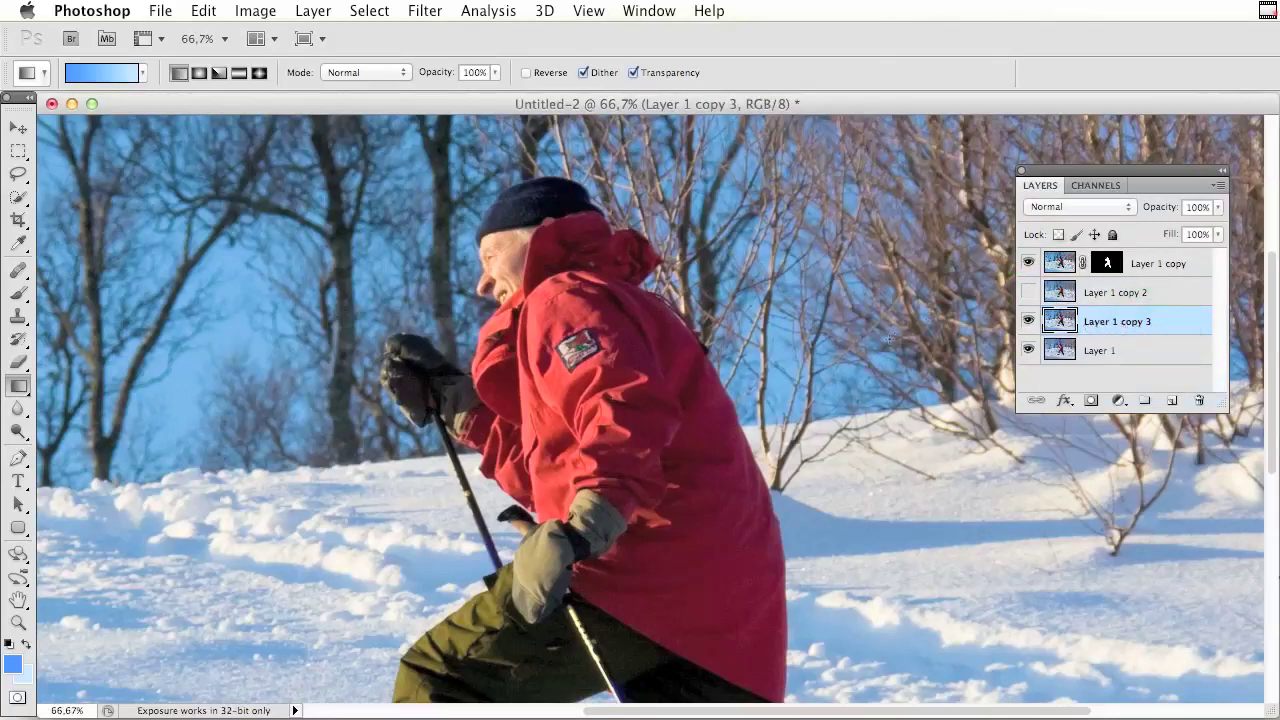
- Create a new alpha channel overlaid on the image and fill it with a black-to-white gradient from the lower snow up to jacket height
{"action": "left_click", "coordinate": [823, 377], "text": "alt"}
{"action": "left_click_drag", "start_coordinate": [778, 425], "coordinate": [715, 318]}
{"action": "left_click", "coordinate": [1105, 185]}
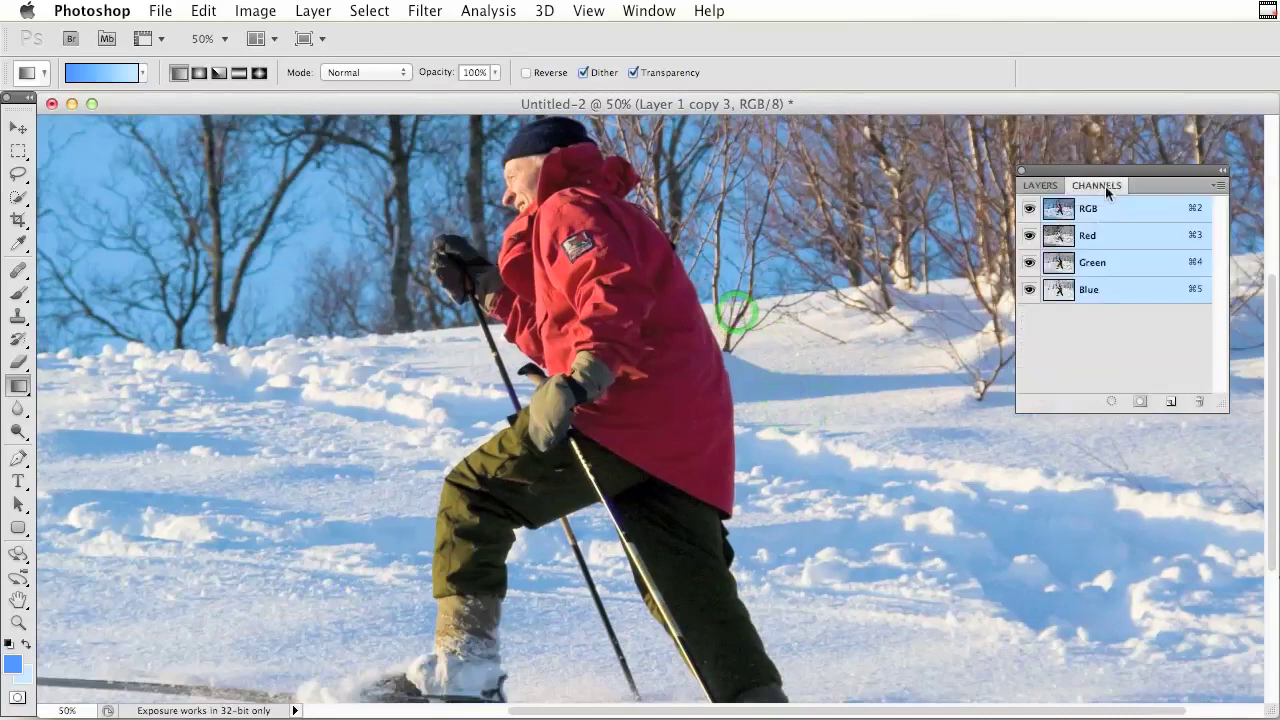
{"action": "left_click", "coordinate": [1170, 401]}
{"action": "left_click", "coordinate": [1029, 208]}
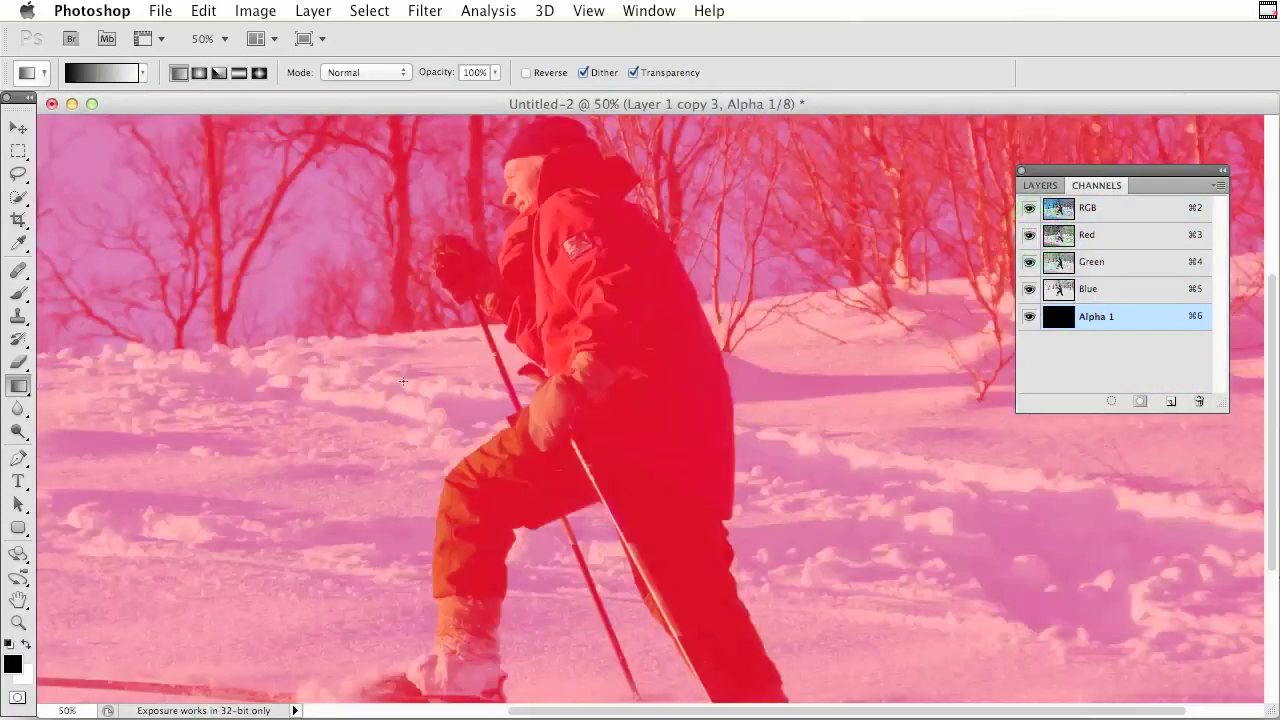
{"action": "left_click", "coordinate": [769, 528], "text": "alt+super"}
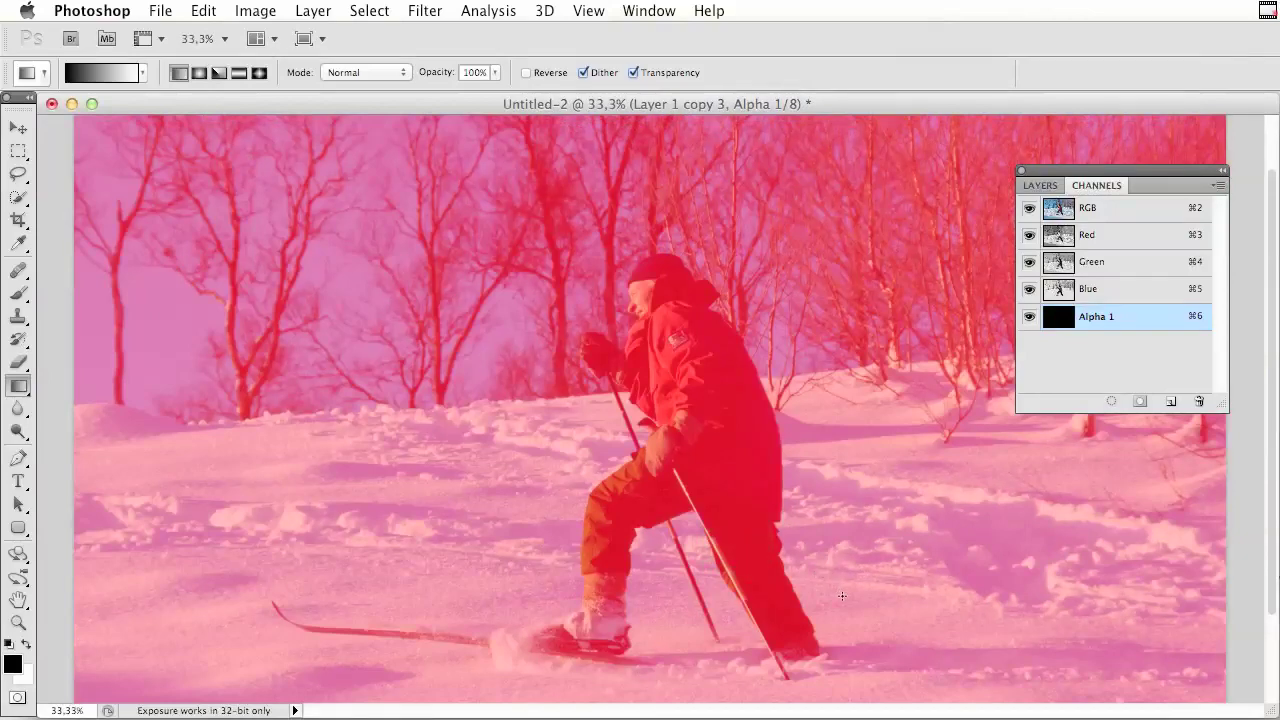
{"action": "left_click_drag", "start_coordinate": [845, 605], "coordinate": [846, 436]}
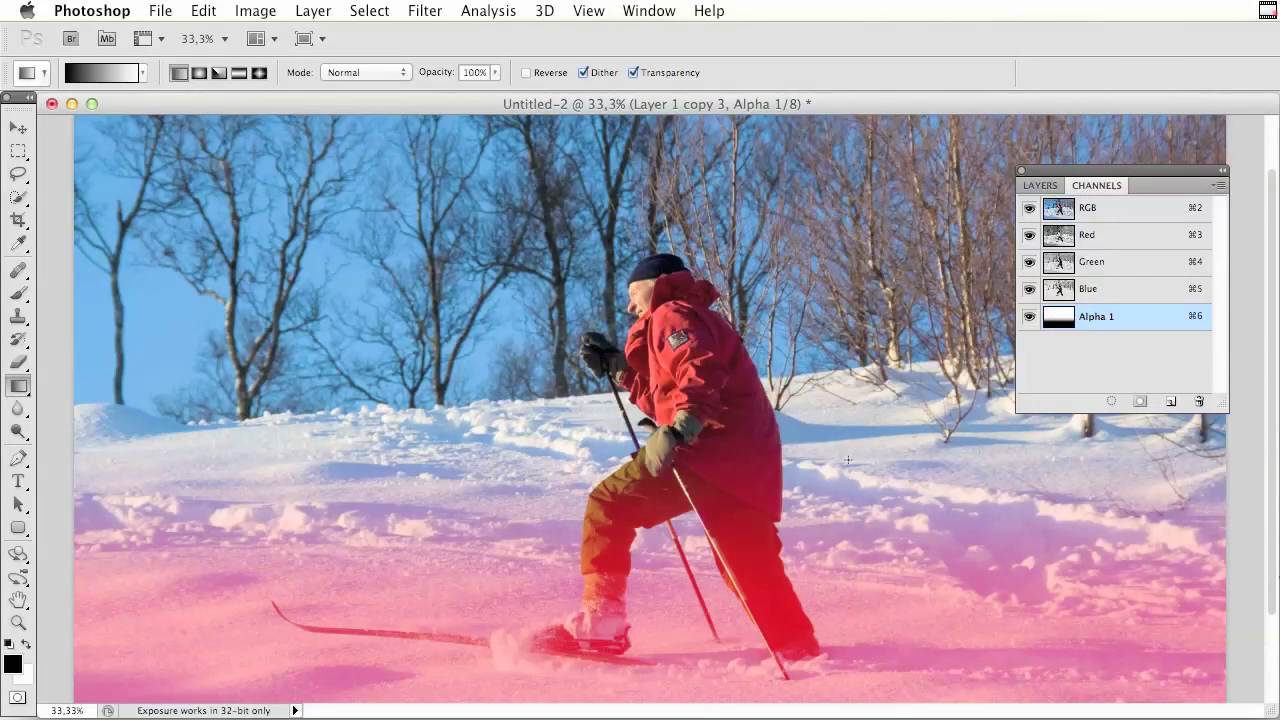
- Rename the alpha channel as Depth map, hide it and make the RGB channels and Layer 1 copy 3 active again
{"action": "double_click", "coordinate": [1097, 316]}
{"action": "type", "text": "Depth map"}
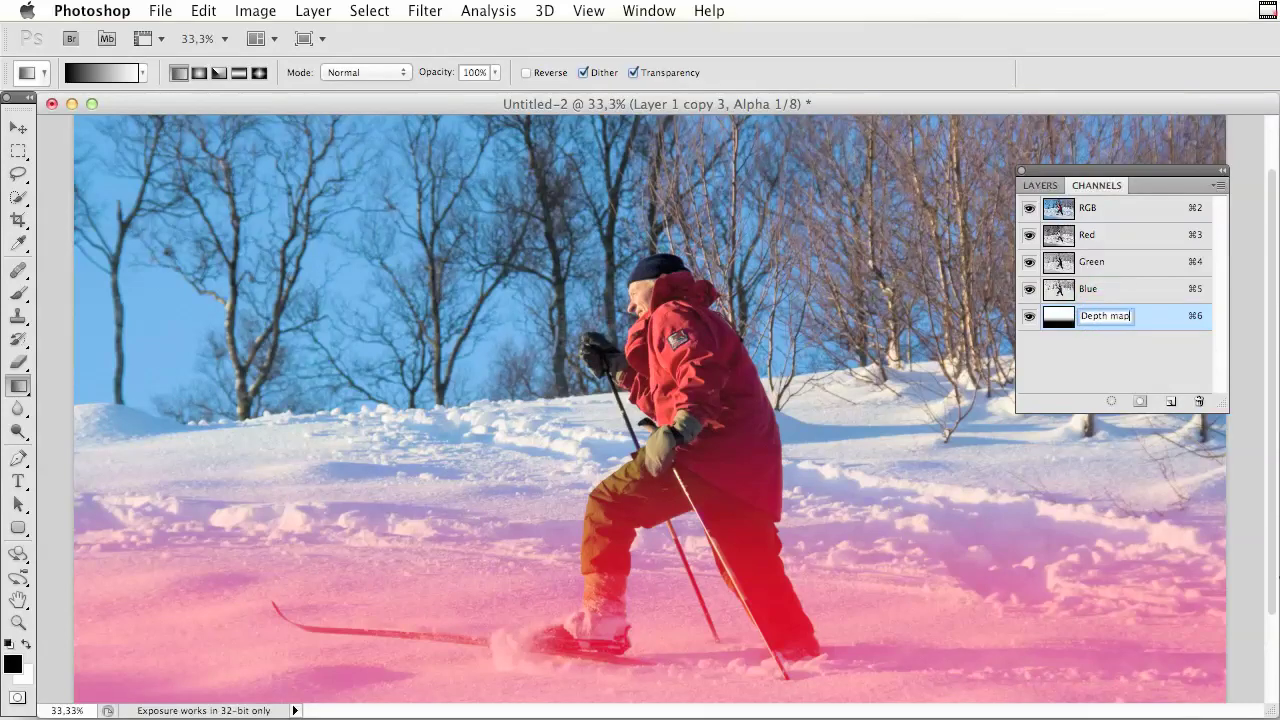
{"action": "key", "text": "Return"}
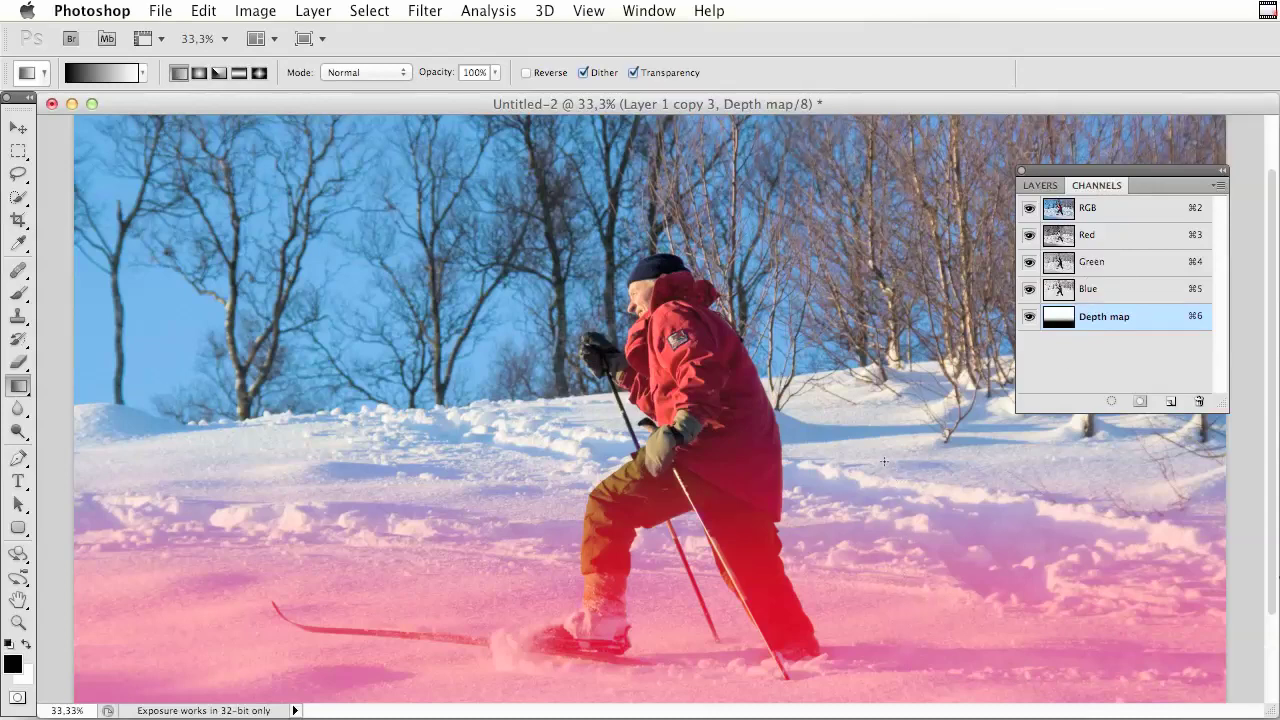
{"action": "left_click", "coordinate": [1098, 213]}
{"action": "left_click", "coordinate": [1029, 316]}
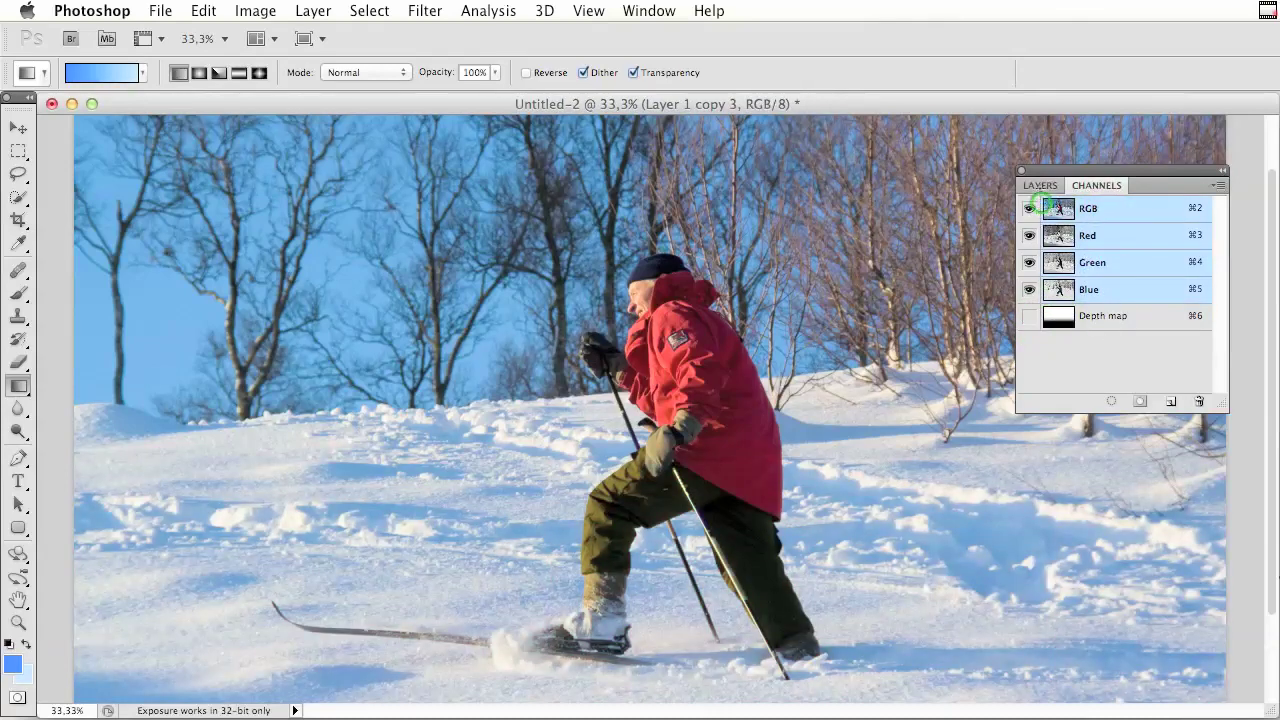
{"action": "left_click", "coordinate": [1040, 187]}
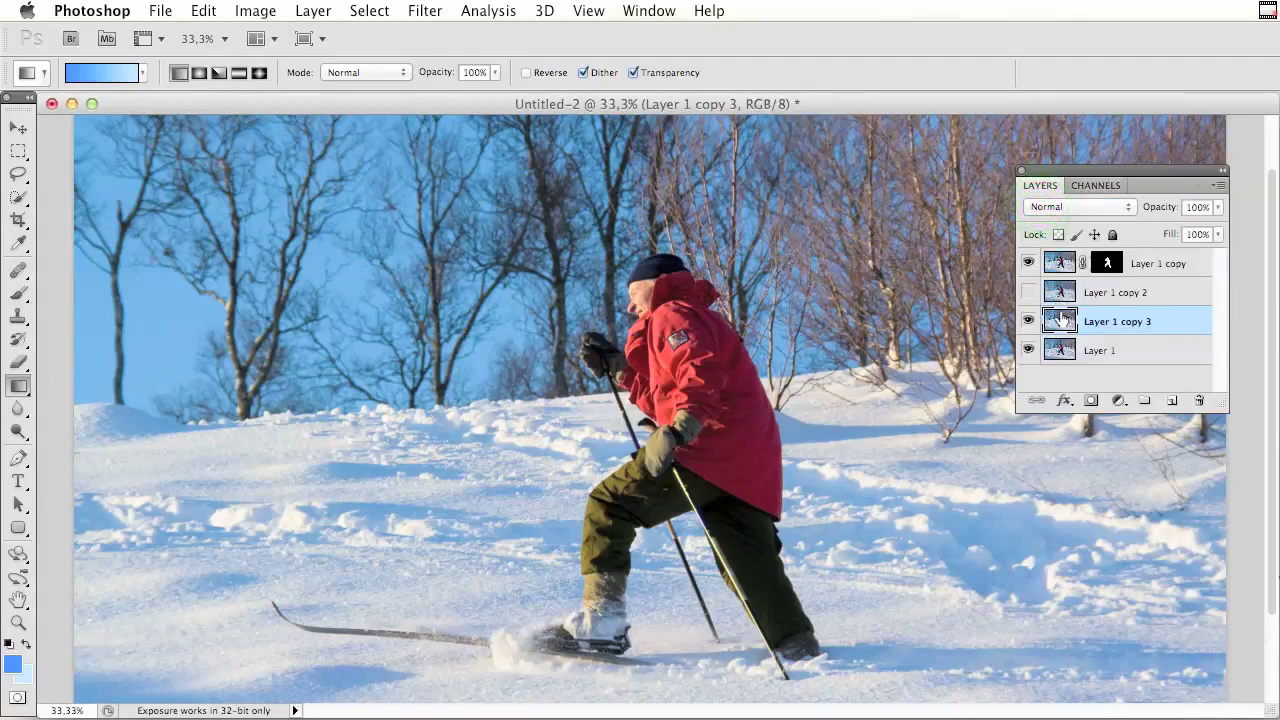
- Try Lens Blur on Layer 1 copy 3 with the Depth map source, comparing Blur Focal Distance 250 and 0, and cancel it
{"action": "left_click", "coordinate": [425, 11]}
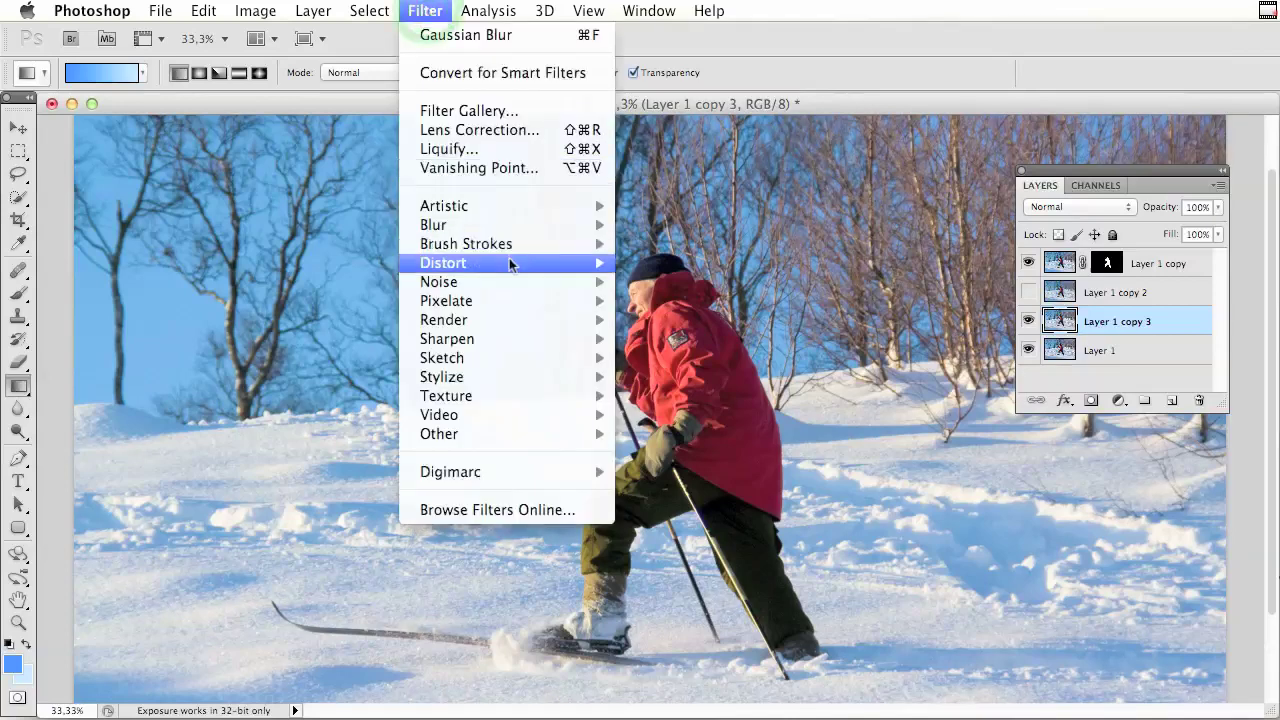
{"action": "mouse_move", "coordinate": [495, 232]}
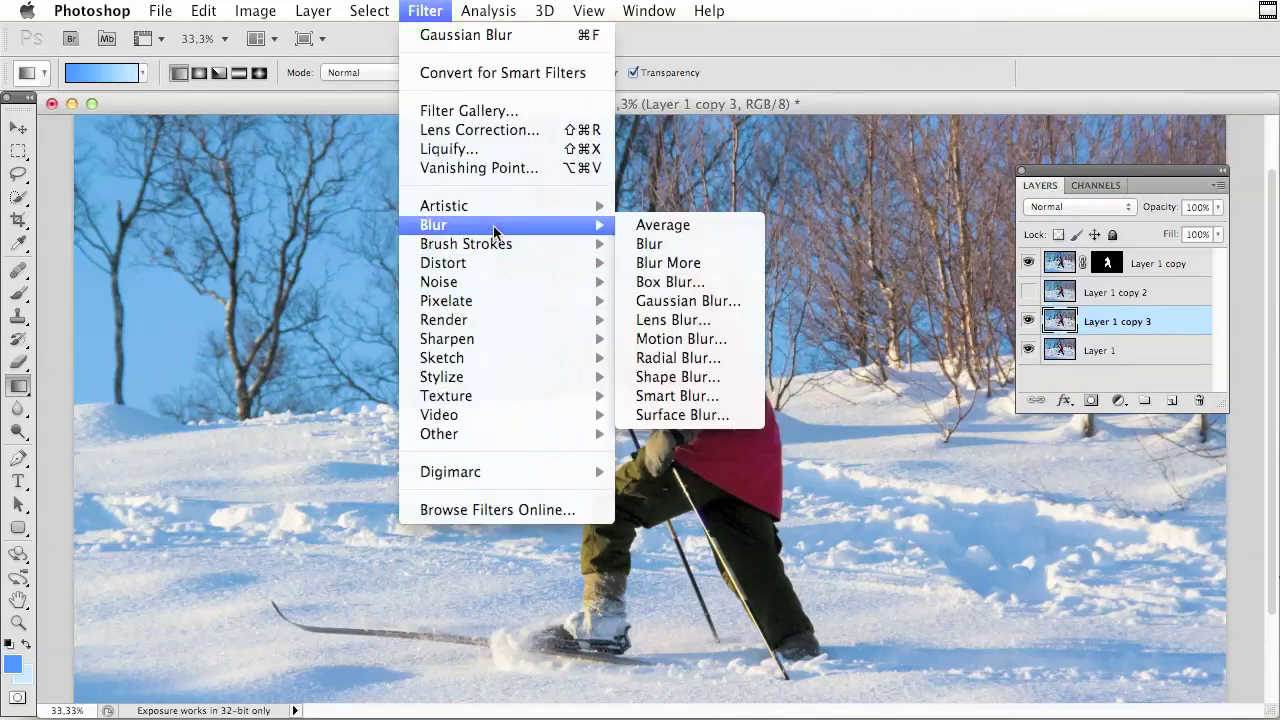
{"action": "left_click", "coordinate": [684, 322]}
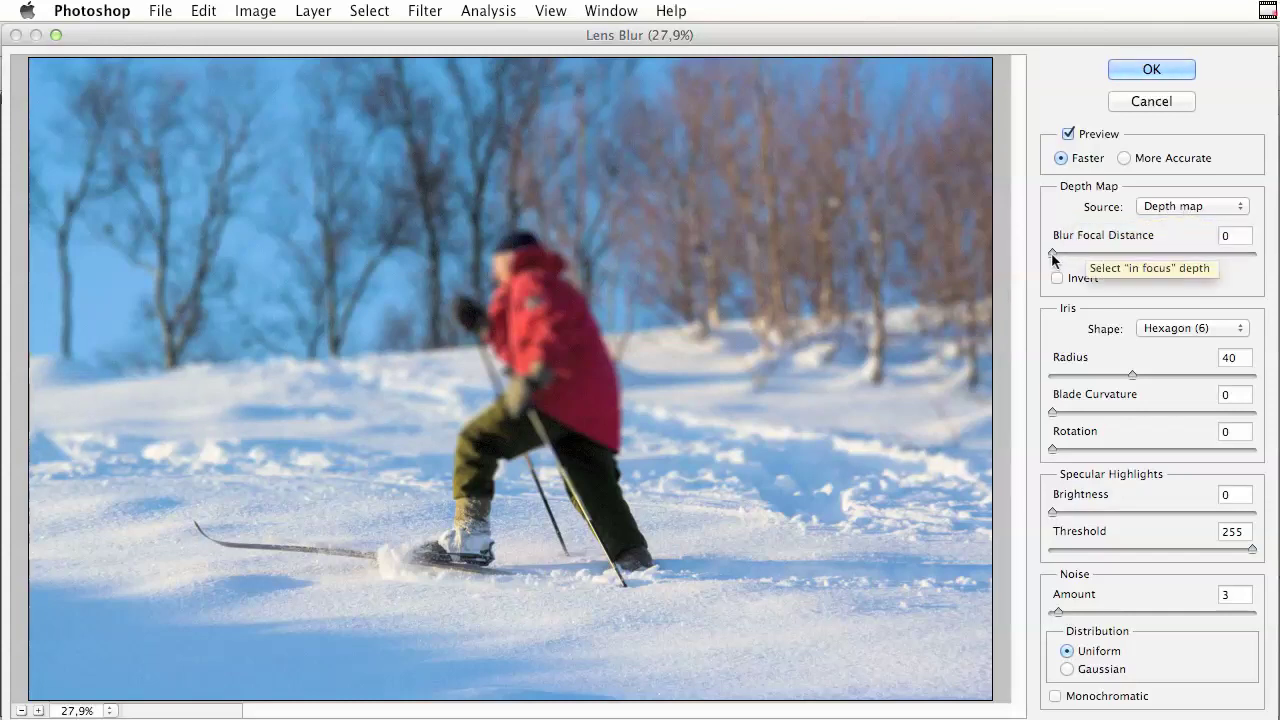
{"action": "left_click_drag", "start_coordinate": [1051, 252], "coordinate": [1248, 258]}
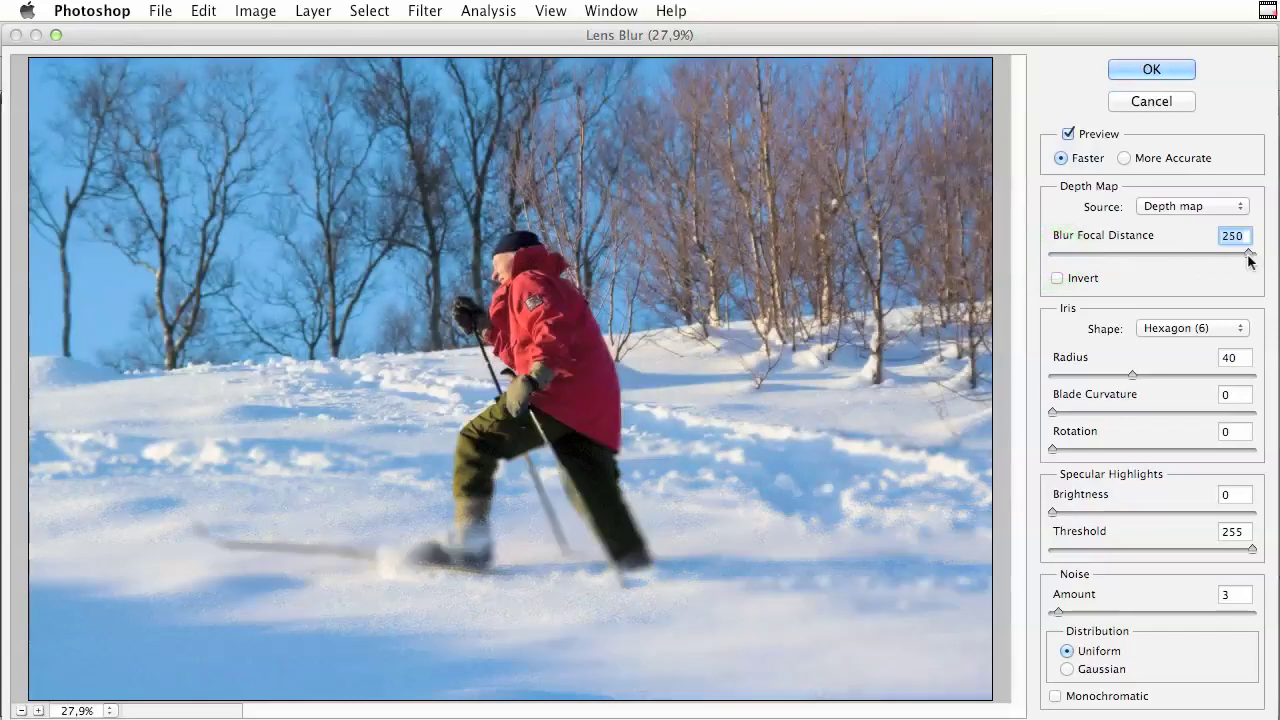
{"action": "left_click", "coordinate": [1249, 256]}
{"action": "left_click_drag", "start_coordinate": [1252, 255], "coordinate": [1050, 251]}
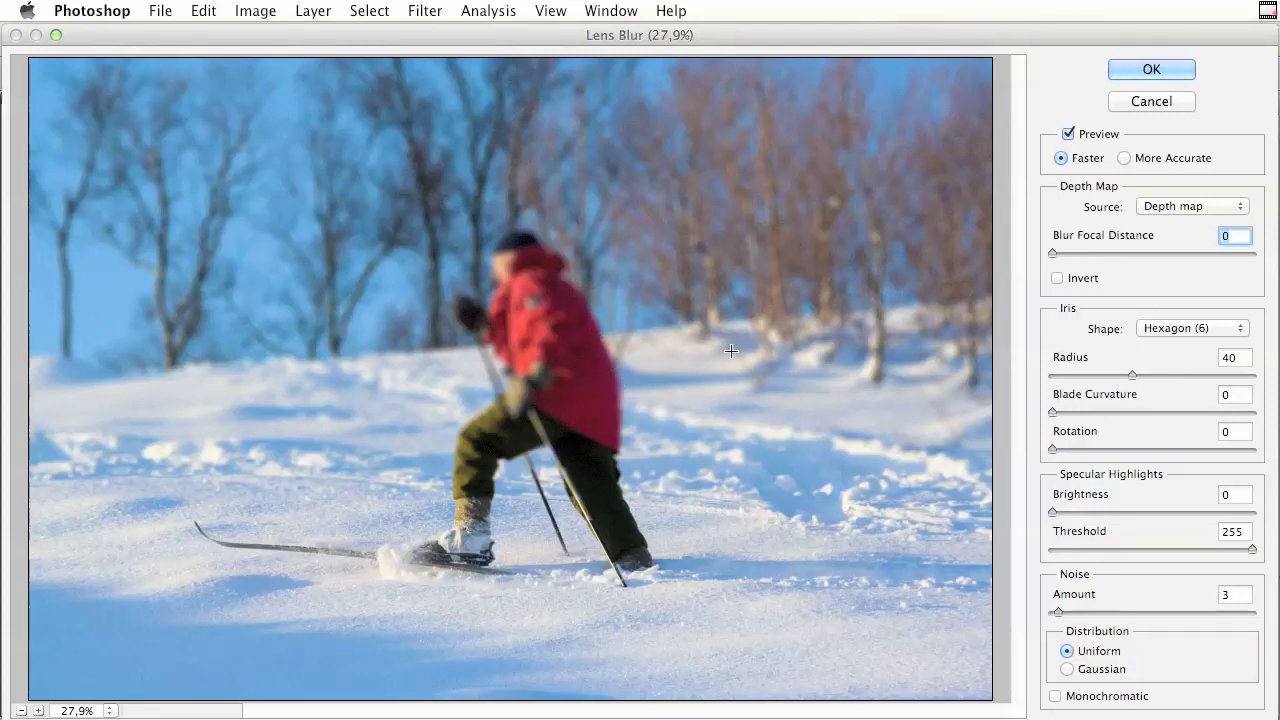
{"action": "left_click", "coordinate": [1147, 106]}
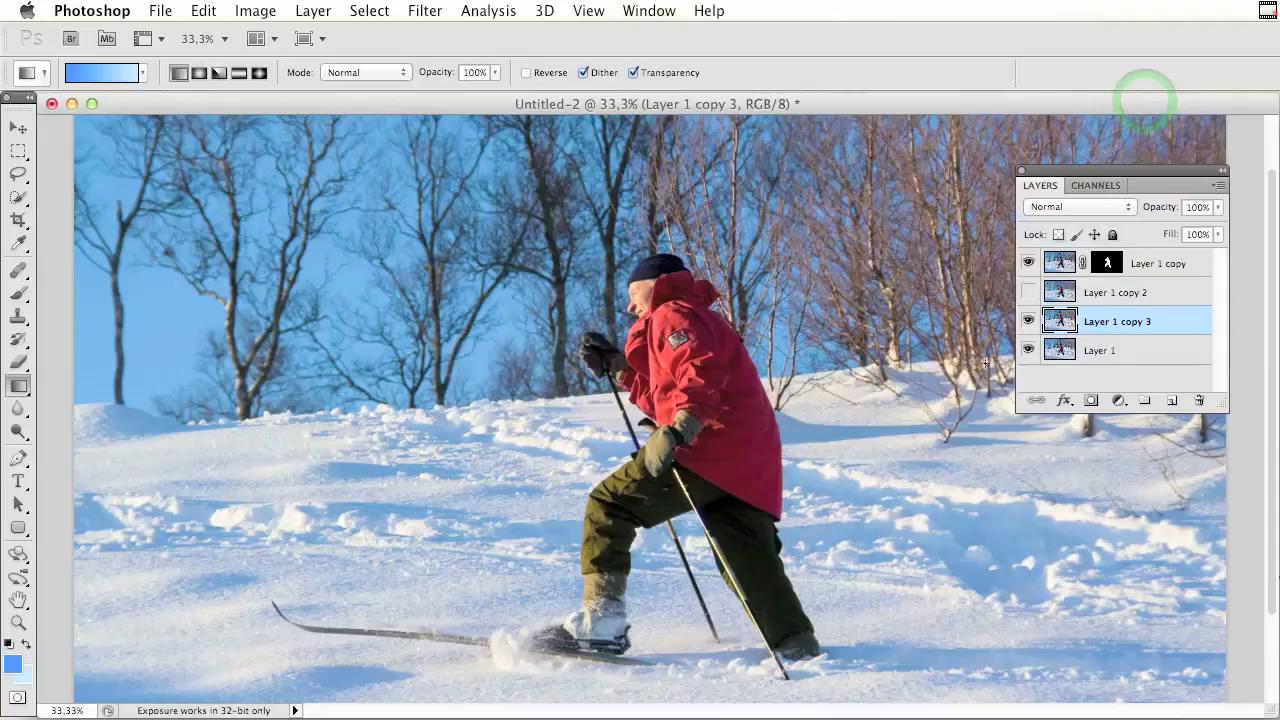
- Choose the Clone Stamp tool for the skier's rear leg and hide the masked Layer 1 copy to expose Layer 1 copy 3
{"action": "left_click", "coordinate": [789, 560], "text": "super"}
{"action": "left_click", "coordinate": [767, 525], "text": "super"}
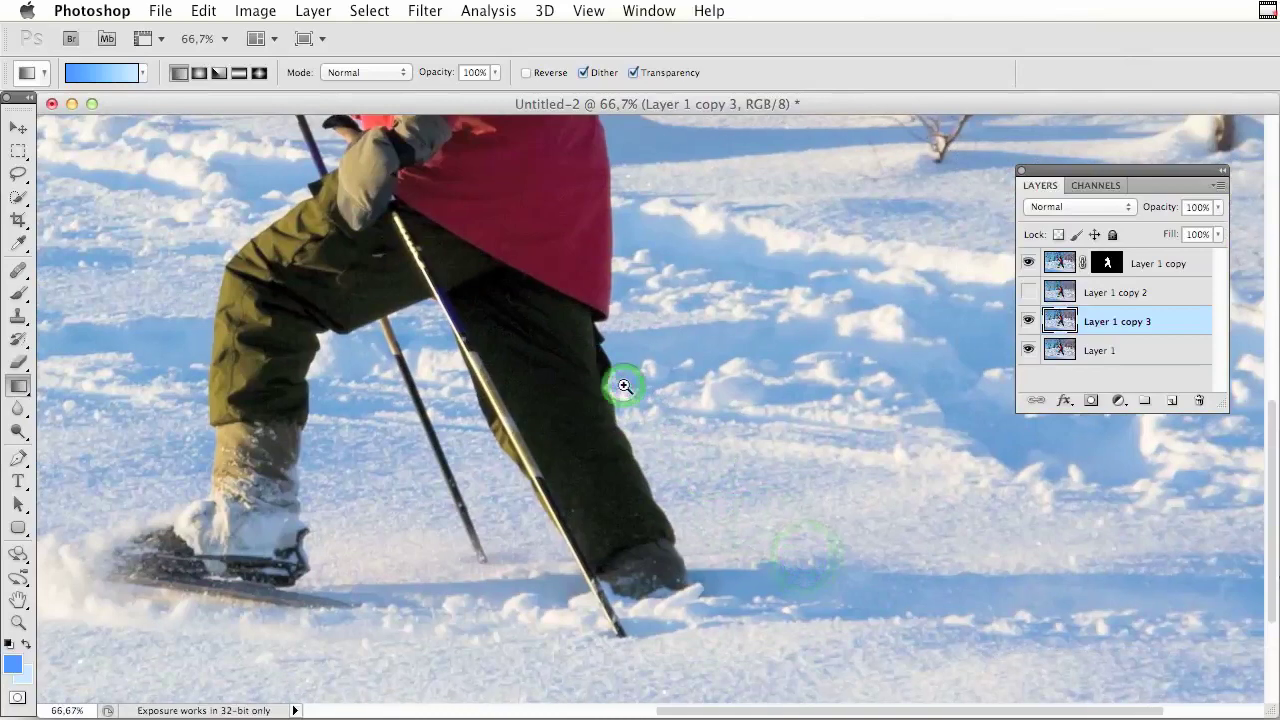
{"action": "left_click", "coordinate": [623, 384], "text": "super"}
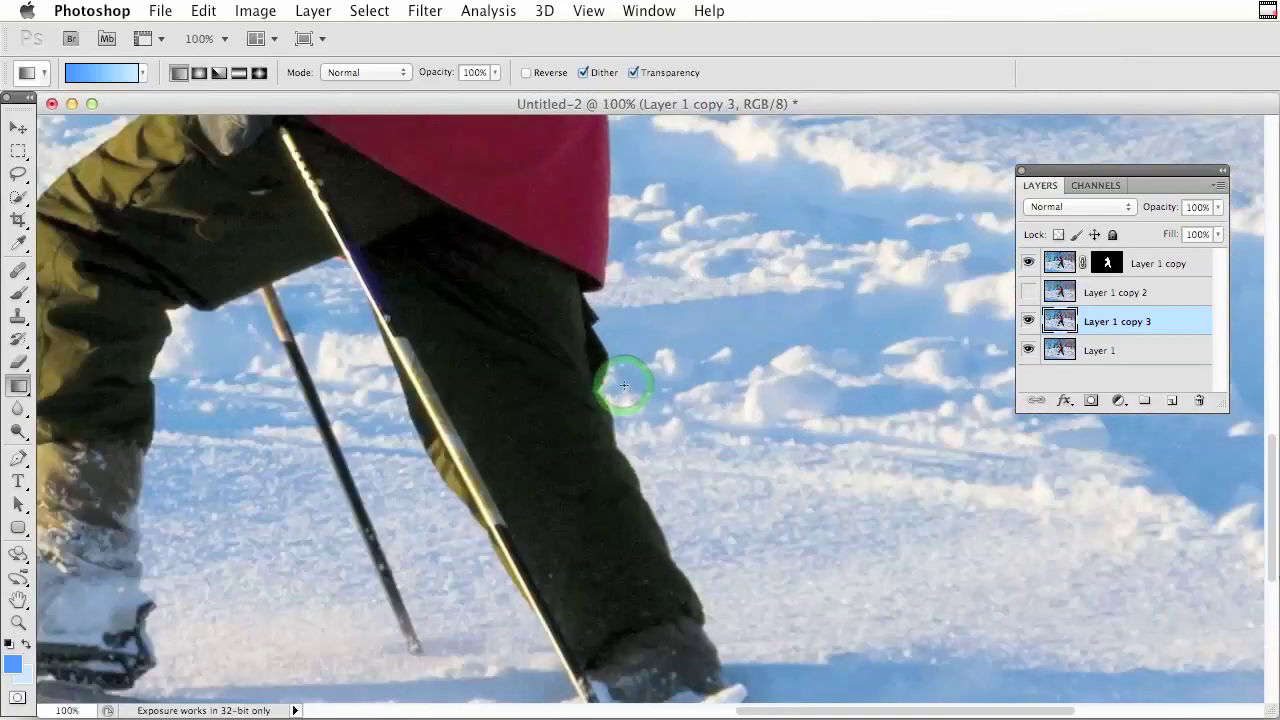
{"action": "left_click", "coordinate": [18, 316]}
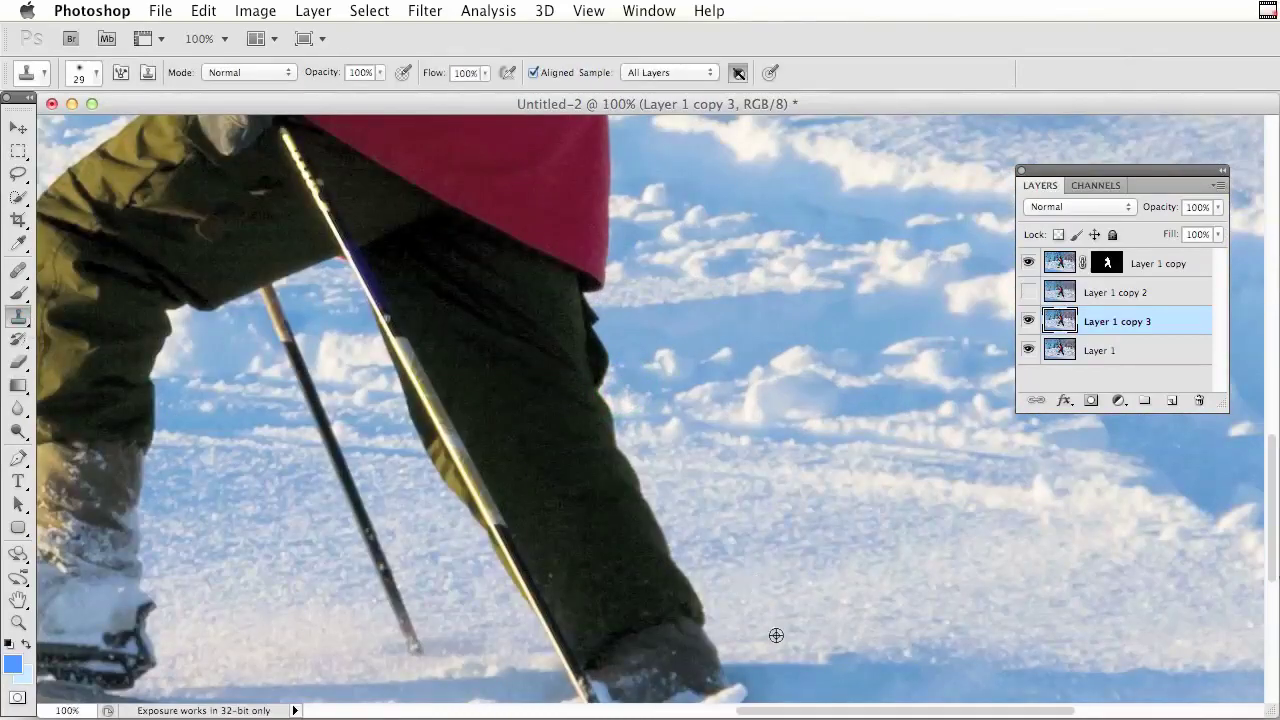
{"action": "mouse_move", "coordinate": [718, 662]}
{"action": "left_mouse_down"}
{"action": "mouse_move", "coordinate": [696, 605]}
{"action": "mouse_move", "coordinate": [714, 637]}
{"action": "left_mouse_up"}
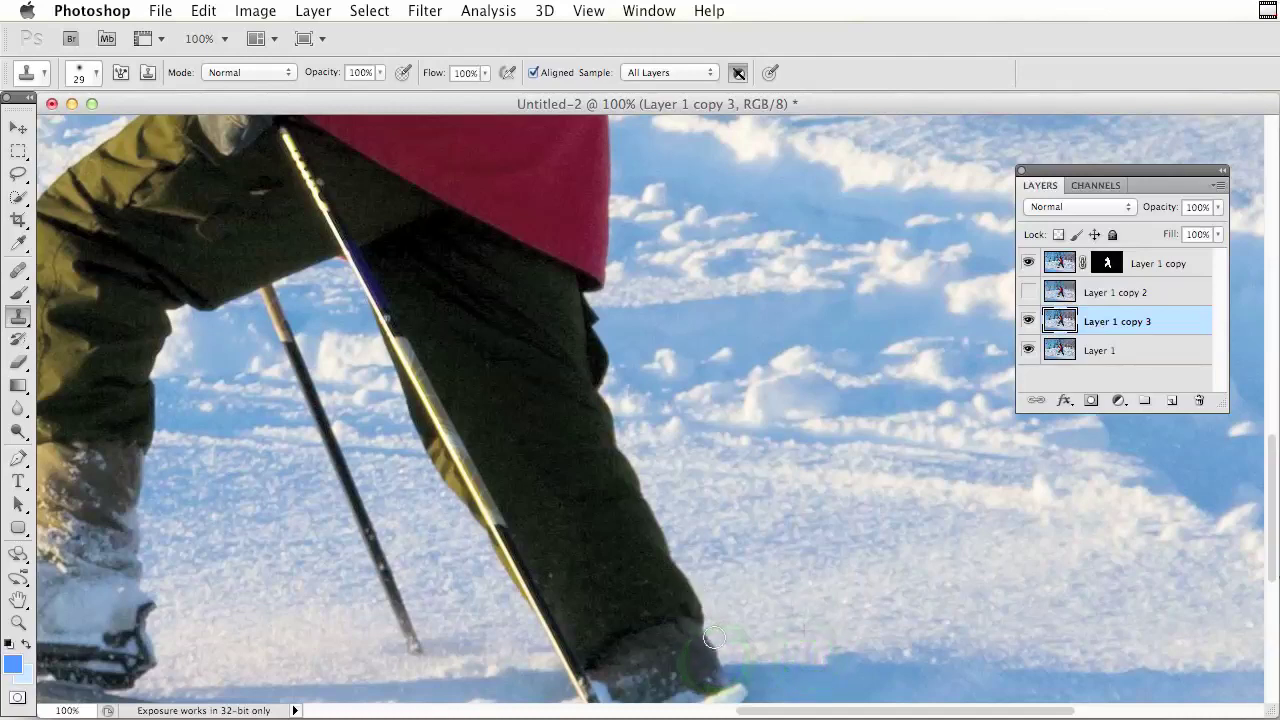
{"action": "left_click", "coordinate": [1028, 272]}
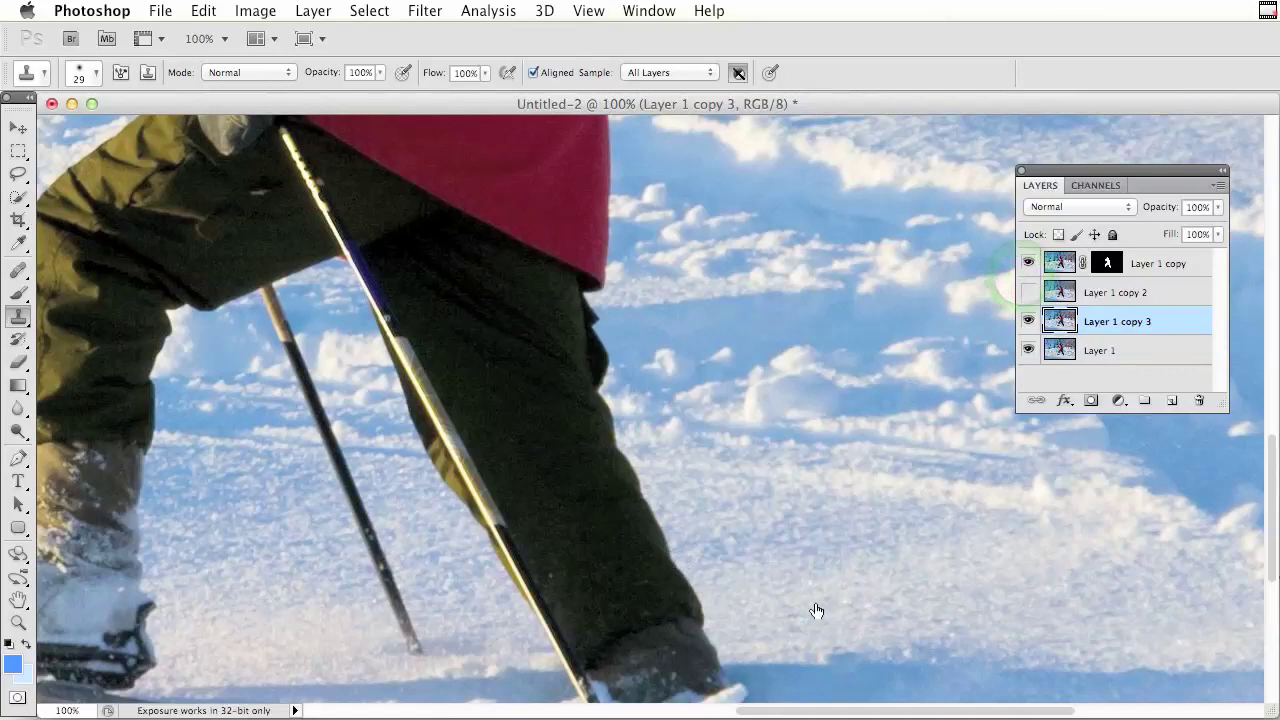
{"action": "left_click", "coordinate": [1029, 265]}
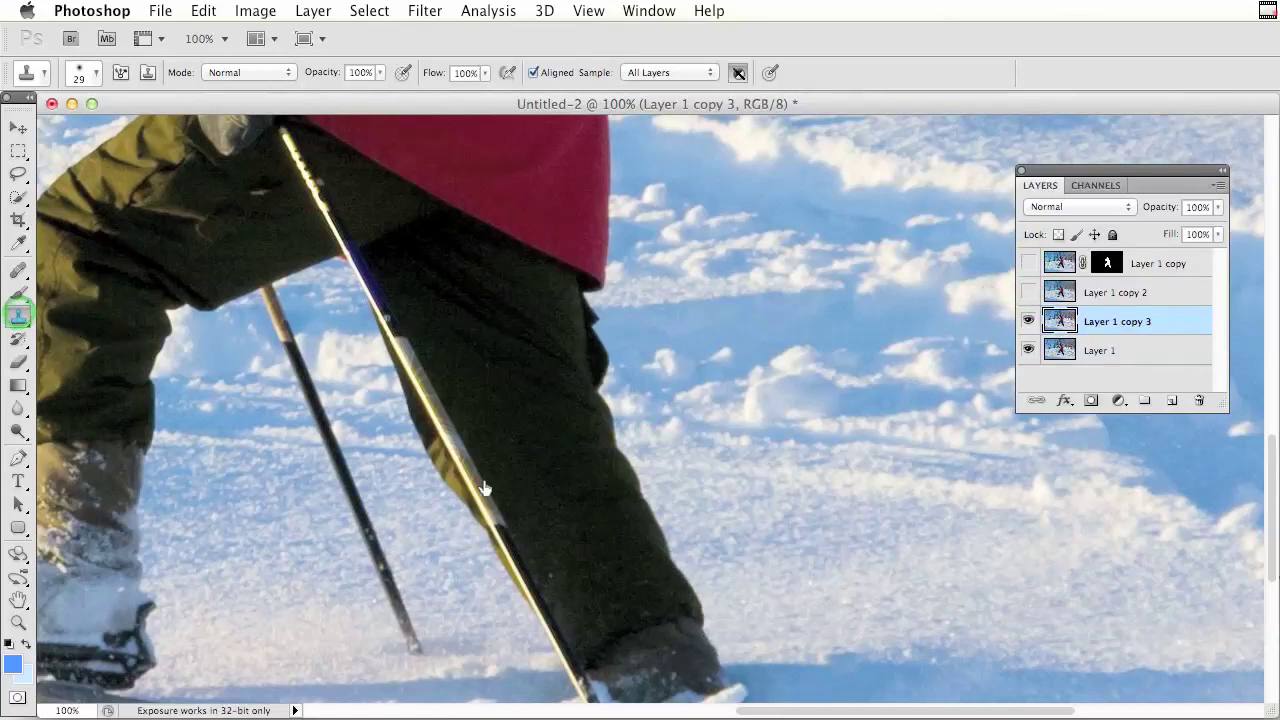
- Clone nearby snow over the back edge of the skier's rear trouser leg and lower jacket on Layer 1 copy 3
{"action": "left_click", "coordinate": [20, 318]}
{"action": "left_click", "coordinate": [694, 598]}
{"action": "mouse_move", "coordinate": [656, 532]}
{"action": "left_mouse_down"}
{"action": "mouse_move", "coordinate": [592, 389]}
{"action": "mouse_move", "coordinate": [617, 460]}
{"action": "mouse_move", "coordinate": [595, 390]}
{"action": "mouse_move", "coordinate": [607, 361]}
{"action": "mouse_move", "coordinate": [590, 312]}
{"action": "mouse_move", "coordinate": [605, 301]}
{"action": "mouse_move", "coordinate": [581, 302]}
{"action": "mouse_move", "coordinate": [592, 369]}
{"action": "mouse_move", "coordinate": [606, 219]}
{"action": "left_mouse_up"}
{"action": "mouse_move", "coordinate": [660, 278]}
{"action": "left_mouse_down"}
{"action": "mouse_move", "coordinate": [672, 466]}
{"action": "mouse_move", "coordinate": [626, 453]}
{"action": "mouse_move", "coordinate": [625, 318]}
{"action": "mouse_move", "coordinate": [605, 264]}
{"action": "left_mouse_up"}
{"action": "left_click", "coordinate": [714, 471], "text": "alt"}
{"action": "left_click", "coordinate": [605, 266]}
{"action": "left_click", "coordinate": [616, 271]}
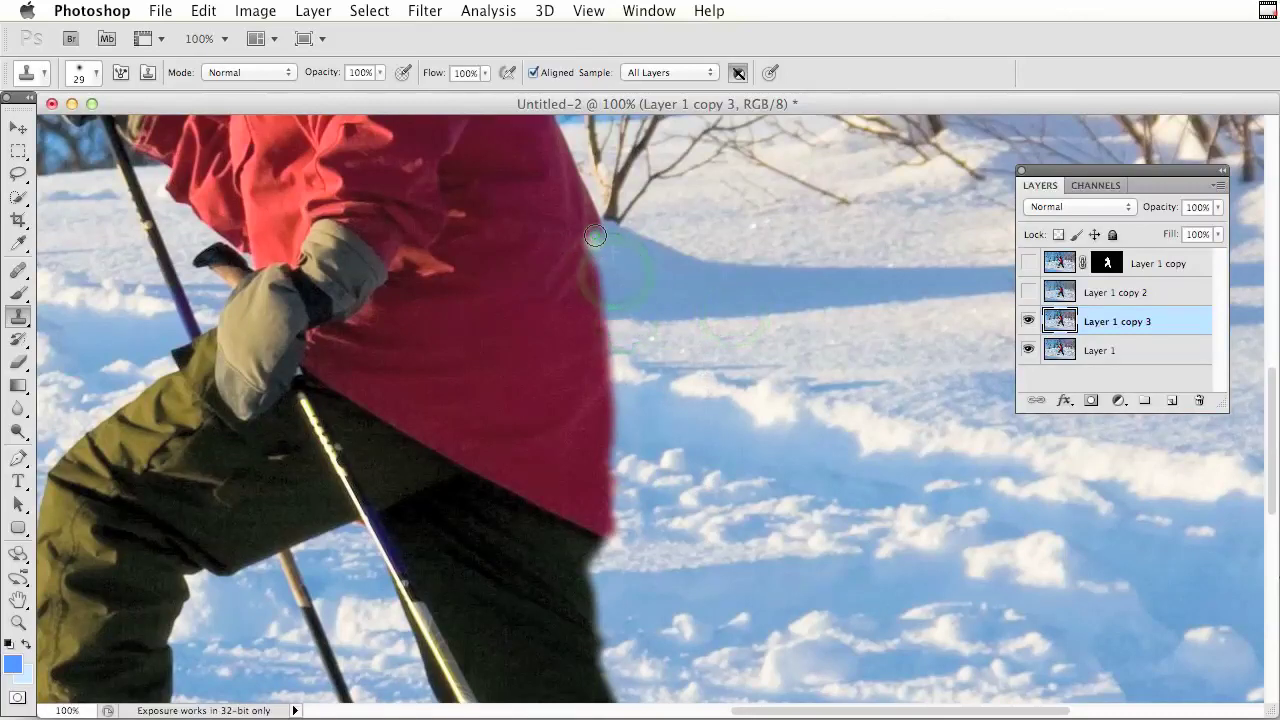
- Clone snow and trees over the back edge of the skier's jacket, from the lower back up to the shoulder
{"action": "left_click", "coordinate": [594, 236]}
{"action": "left_click", "coordinate": [586, 238]}
{"action": "left_click", "coordinate": [649, 271], "text": "alt"}
{"action": "left_click", "coordinate": [649, 240], "text": "alt"}
{"action": "mouse_move", "coordinate": [595, 218]}
{"action": "left_mouse_down"}
{"action": "mouse_move", "coordinate": [595, 229]}
{"action": "mouse_move", "coordinate": [592, 201]}
{"action": "left_mouse_up"}
{"action": "left_click_drag", "start_coordinate": [622, 278], "coordinate": [723, 584]}
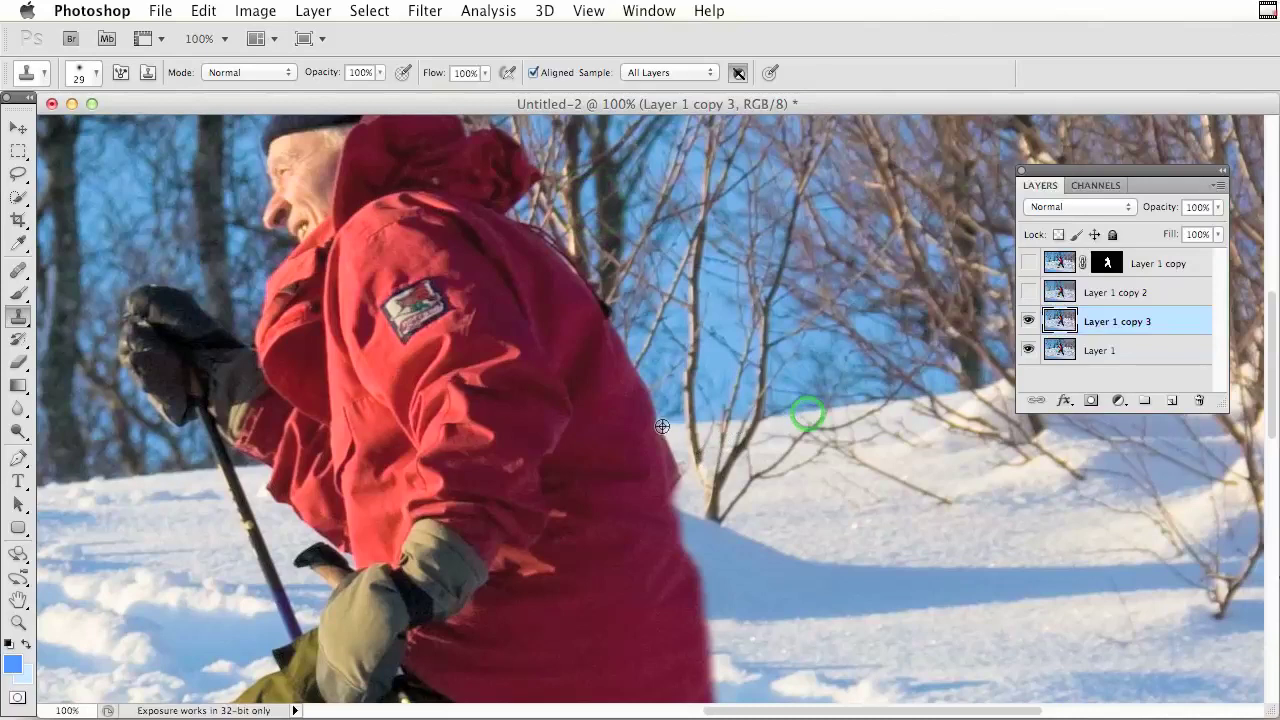
{"action": "mouse_move", "coordinate": [656, 428]}
{"action": "left_mouse_down"}
{"action": "mouse_move", "coordinate": [677, 483]}
{"action": "mouse_move", "coordinate": [629, 350]}
{"action": "left_mouse_up"}
{"action": "mouse_move", "coordinate": [612, 287]}
{"action": "left_mouse_down"}
{"action": "mouse_move", "coordinate": [614, 356]}
{"action": "mouse_move", "coordinate": [552, 241]}
{"action": "mouse_move", "coordinate": [661, 474]}
{"action": "left_mouse_up"}
{"action": "left_click_drag", "start_coordinate": [634, 428], "coordinate": [674, 556]}
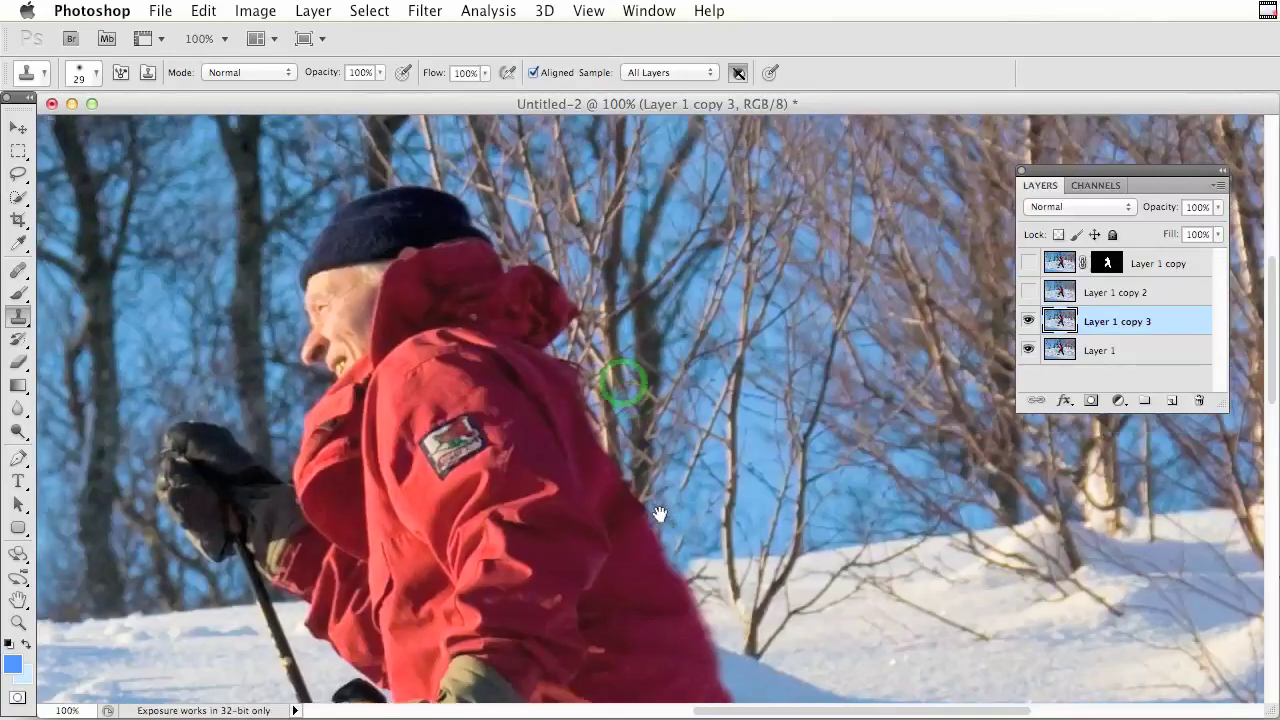
- Clone nearby background over the edges of the skier's hood, hat and face
{"action": "mouse_move", "coordinate": [569, 311]}
{"action": "left_mouse_down"}
{"action": "mouse_move", "coordinate": [554, 278]}
{"action": "mouse_move", "coordinate": [571, 363]}
{"action": "mouse_move", "coordinate": [548, 298]}
{"action": "mouse_move", "coordinate": [588, 395]}
{"action": "left_mouse_up"}
{"action": "left_click_drag", "start_coordinate": [524, 260], "coordinate": [500, 258]}
{"action": "mouse_move", "coordinate": [458, 212]}
{"action": "left_mouse_down"}
{"action": "mouse_move", "coordinate": [591, 334]}
{"action": "mouse_move", "coordinate": [594, 408]}
{"action": "left_mouse_up"}
{"action": "left_click", "coordinate": [566, 348], "text": "alt"}
{"action": "left_click", "coordinate": [514, 357]}
{"action": "left_click", "coordinate": [508, 386]}
{"action": "left_click", "coordinate": [451, 400]}
{"action": "left_click", "coordinate": [474, 391]}
- Clone the wooded background over the front edge of the jacket and the upper edge of the raised glove
{"action": "mouse_move", "coordinate": [451, 463]}
{"action": "left_mouse_down"}
{"action": "mouse_move", "coordinate": [703, 280]}
{"action": "mouse_move", "coordinate": [707, 216]}
{"action": "left_mouse_up"}
{"action": "key", "text": "super+plus"}
{"action": "left_click_drag", "start_coordinate": [750, 275], "coordinate": [543, 425]}
{"action": "left_click", "coordinate": [495, 234], "text": "alt"}
{"action": "left_click_drag", "start_coordinate": [537, 300], "coordinate": [557, 371]}
{"action": "mouse_move", "coordinate": [552, 430]}
{"action": "left_mouse_down"}
{"action": "mouse_move", "coordinate": [539, 486]}
{"action": "mouse_move", "coordinate": [572, 463]}
{"action": "left_mouse_up"}
{"action": "left_click", "coordinate": [526, 410], "text": "alt"}
{"action": "scroll", "coordinate": [565, 480], "scroll_direction": "down", "scroll_amount": 5}
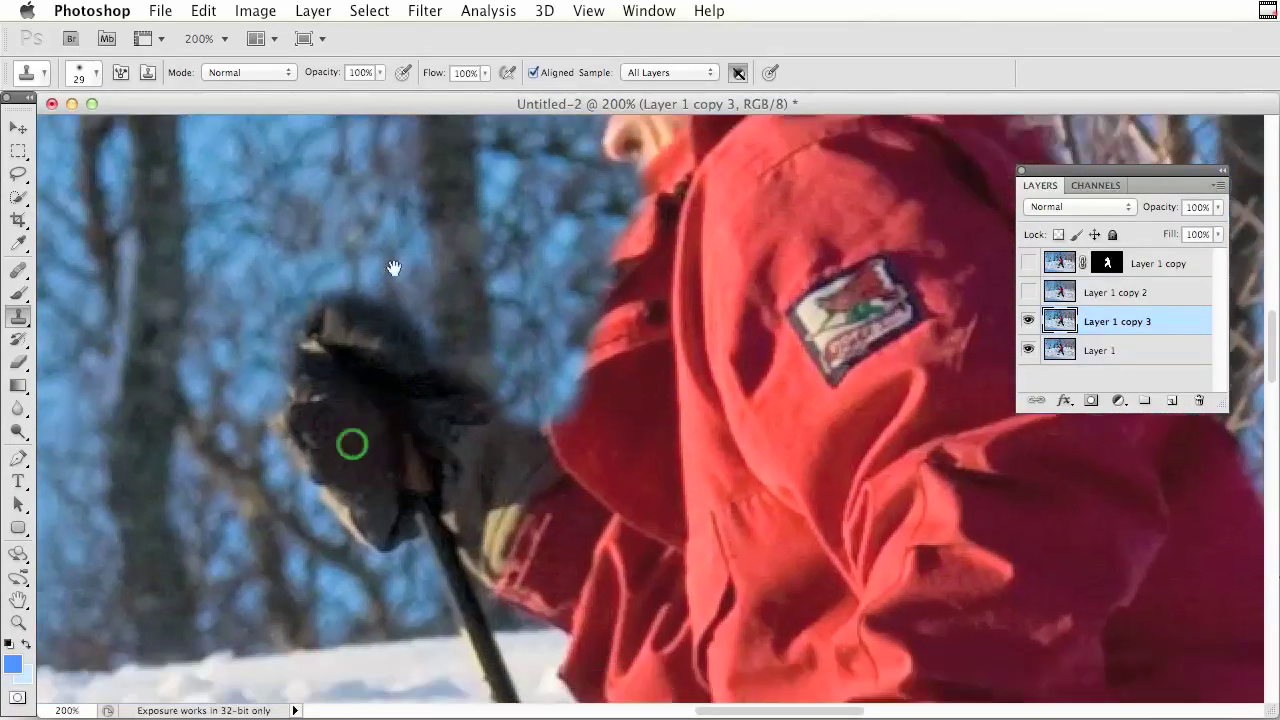
- Clone background over the outer edge of the raised glove and the start of the ski pole beneath it
{"action": "left_click_drag", "start_coordinate": [403, 337], "coordinate": [424, 242]}
{"action": "left_click", "coordinate": [251, 288], "text": "alt"}
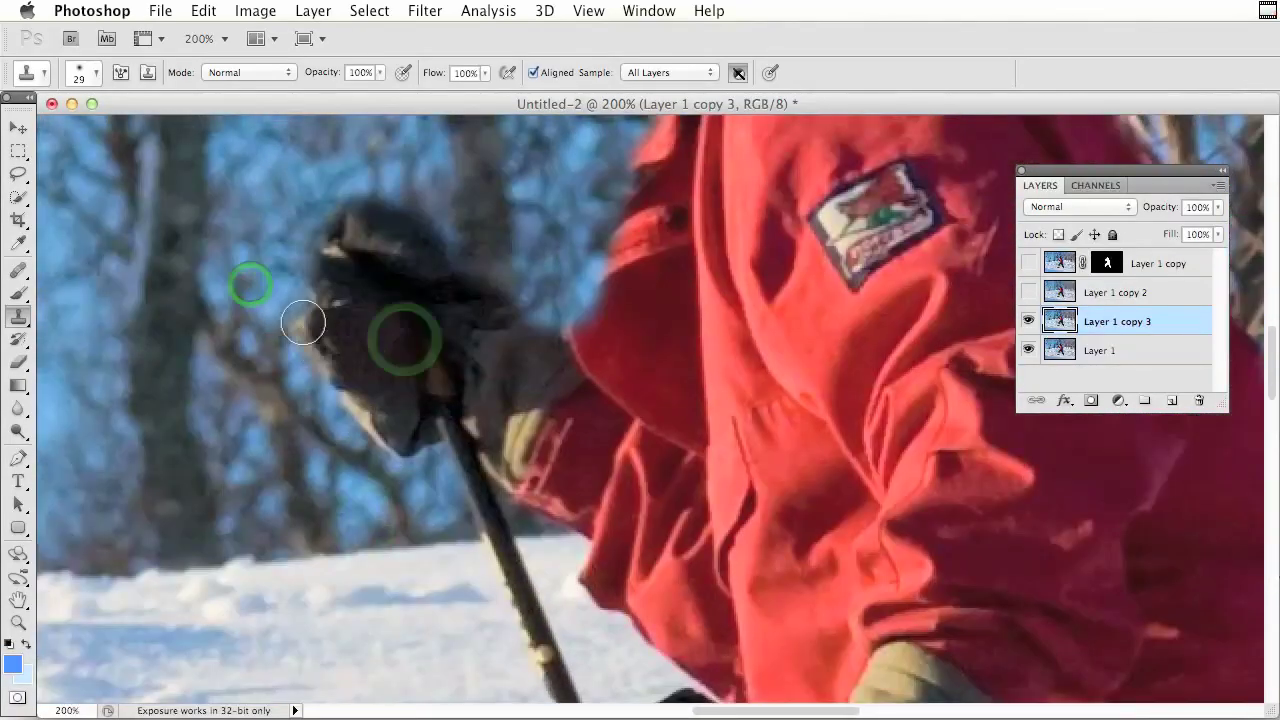
{"action": "left_click", "coordinate": [294, 281], "text": "alt"}
{"action": "mouse_move", "coordinate": [303, 326]}
{"action": "left_mouse_down"}
{"action": "mouse_move", "coordinate": [378, 430]}
{"action": "mouse_move", "coordinate": [490, 536]}
{"action": "mouse_move", "coordinate": [588, 539]}
{"action": "mouse_move", "coordinate": [537, 643]}
{"action": "mouse_move", "coordinate": [343, 394]}
{"action": "left_mouse_up"}
{"action": "left_click", "coordinate": [414, 526], "text": "alt"}
{"action": "left_click", "coordinate": [257, 343], "text": "alt"}
{"action": "mouse_move", "coordinate": [449, 380]}
{"action": "left_mouse_down"}
{"action": "mouse_move", "coordinate": [381, 458]}
{"action": "mouse_move", "coordinate": [376, 497]}
{"action": "left_mouse_up"}
{"action": "left_click", "coordinate": [322, 521], "text": "alt"}
- Clone snow over the ski pole below the raised glove and along the front of the jacket
{"action": "mouse_move", "coordinate": [395, 520]}
{"action": "left_mouse_down"}
{"action": "mouse_move", "coordinate": [410, 522]}
{"action": "mouse_move", "coordinate": [460, 600]}
{"action": "mouse_move", "coordinate": [520, 537]}
{"action": "mouse_move", "coordinate": [514, 451]}
{"action": "mouse_move", "coordinate": [526, 486]}
{"action": "mouse_move", "coordinate": [590, 525]}
{"action": "mouse_move", "coordinate": [723, 244]}
{"action": "left_mouse_up"}
{"action": "left_click", "coordinate": [543, 466], "text": "alt"}
{"action": "left_click", "coordinate": [506, 334], "text": "alt"}
{"action": "left_click", "coordinate": [440, 397], "text": "alt"}
{"action": "mouse_move", "coordinate": [508, 372]}
{"action": "left_mouse_down"}
{"action": "mouse_move", "coordinate": [530, 420]}
{"action": "mouse_move", "coordinate": [350, 555]}
{"action": "mouse_move", "coordinate": [642, 260]}
{"action": "mouse_move", "coordinate": [505, 492]}
{"action": "mouse_move", "coordinate": [520, 488]}
{"action": "mouse_move", "coordinate": [518, 668]}
{"action": "mouse_move", "coordinate": [526, 598]}
{"action": "left_mouse_up"}
{"action": "left_click", "coordinate": [293, 566], "text": "alt"}
{"action": "left_click", "coordinate": [472, 297], "text": "alt"}
{"action": "left_click", "coordinate": [360, 490], "text": "alt"}
- Clone snow over the edges of the skier's front leg, around the knee and down the shin
{"action": "left_click_drag", "start_coordinate": [698, 570], "coordinate": [612, 206]}
{"action": "mouse_move", "coordinate": [409, 251]}
{"action": "left_mouse_down"}
{"action": "mouse_move", "coordinate": [416, 418]}
{"action": "mouse_move", "coordinate": [400, 572]}
{"action": "left_mouse_up"}
{"action": "left_click_drag", "start_coordinate": [445, 275], "coordinate": [473, 343]}
{"action": "left_click", "coordinate": [766, 569], "text": "alt"}
{"action": "mouse_move", "coordinate": [674, 577]}
{"action": "left_mouse_down"}
{"action": "mouse_move", "coordinate": [661, 487]}
{"action": "mouse_move", "coordinate": [680, 349]}
{"action": "mouse_move", "coordinate": [668, 292]}
{"action": "left_mouse_up"}
{"action": "left_click", "coordinate": [788, 367], "text": "alt"}
{"action": "left_click", "coordinate": [795, 366], "text": "alt"}
{"action": "left_click_drag", "start_coordinate": [686, 249], "coordinate": [720, 166]}
{"action": "key", "text": "space"}
{"action": "mouse_move", "coordinate": [743, 219]}
{"action": "left_mouse_down"}
{"action": "mouse_move", "coordinate": [487, 669]}
{"action": "mouse_move", "coordinate": [500, 491]}
{"action": "left_mouse_up"}
{"action": "left_click", "coordinate": [499, 491], "text": "alt"}
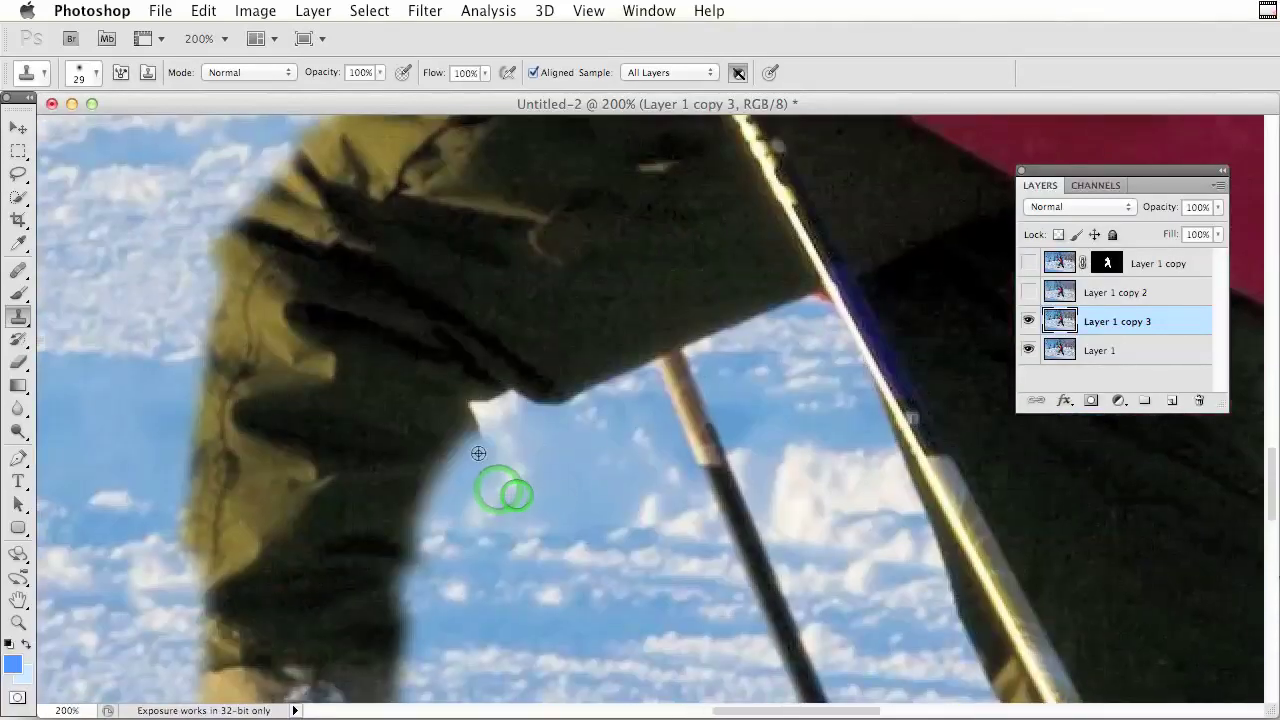
- Clone snow over the underside of the front thigh and the ski poles between the legs
{"action": "mouse_move", "coordinate": [475, 398]}
{"action": "left_mouse_down"}
{"action": "mouse_move", "coordinate": [559, 394]}
{"action": "mouse_move", "coordinate": [493, 416]}
{"action": "mouse_move", "coordinate": [636, 372]}
{"action": "mouse_move", "coordinate": [552, 398]}
{"action": "mouse_move", "coordinate": [686, 338]}
{"action": "mouse_move", "coordinate": [676, 408]}
{"action": "mouse_move", "coordinate": [700, 450]}
{"action": "mouse_move", "coordinate": [653, 360]}
{"action": "mouse_move", "coordinate": [661, 352]}
{"action": "mouse_move", "coordinate": [692, 375]}
{"action": "mouse_move", "coordinate": [733, 318]}
{"action": "mouse_move", "coordinate": [815, 297]}
{"action": "mouse_move", "coordinate": [893, 397]}
{"action": "left_mouse_up"}
{"action": "left_click", "coordinate": [597, 520], "text": "alt"}
{"action": "left_click_drag", "start_coordinate": [714, 452], "coordinate": [788, 640]}
{"action": "left_click", "coordinate": [862, 420], "text": "alt"}
{"action": "left_click_drag", "start_coordinate": [896, 486], "coordinate": [1003, 582]}
{"action": "left_click_drag", "start_coordinate": [946, 463], "coordinate": [1018, 628]}
{"action": "left_click_drag", "start_coordinate": [860, 480], "coordinate": [827, 511]}
- Clone snow over the inner edge of the rear leg, the lower ski poles and the rear boot
{"action": "left_click_drag", "start_coordinate": [837, 456], "coordinate": [636, 68]}
{"action": "left_click", "coordinate": [589, 286]}
{"action": "left_click", "coordinate": [433, 267], "text": "alt"}
{"action": "left_click_drag", "start_coordinate": [583, 259], "coordinate": [772, 668]}
{"action": "left_click", "coordinate": [658, 291], "text": "alt"}
{"action": "left_click", "coordinate": [801, 305]}
{"action": "mouse_move", "coordinate": [801, 305]}
{"action": "left_mouse_down"}
{"action": "mouse_move", "coordinate": [935, 438]}
{"action": "mouse_move", "coordinate": [982, 572]}
{"action": "mouse_move", "coordinate": [1040, 640]}
{"action": "left_mouse_up"}
{"action": "left_click_drag", "start_coordinate": [908, 522], "coordinate": [556, 260]}
{"action": "left_click_drag", "start_coordinate": [676, 437], "coordinate": [750, 498]}
{"action": "left_click", "coordinate": [490, 496], "text": "alt"}
{"action": "left_click", "coordinate": [809, 498], "text": "alt"}
{"action": "left_click", "coordinate": [811, 499], "text": "alt"}
{"action": "left_click", "coordinate": [764, 507], "text": "alt"}
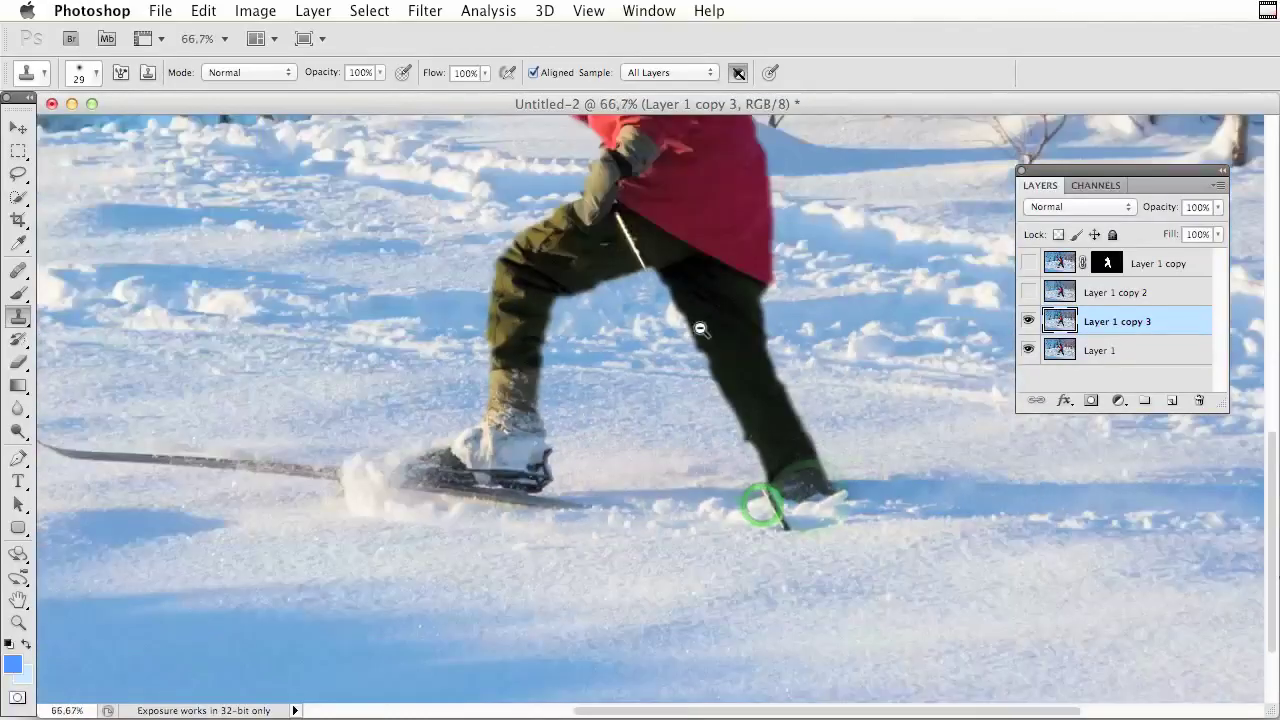
- Compare the cloned skier with the original by toggling the visibility of the masked Layer 1 copy
{"action": "left_click_drag", "start_coordinate": [700, 329], "coordinate": [721, 460]}
{"action": "scroll", "coordinate": [940, 422], "scroll_direction": "up", "scroll_amount": 3}
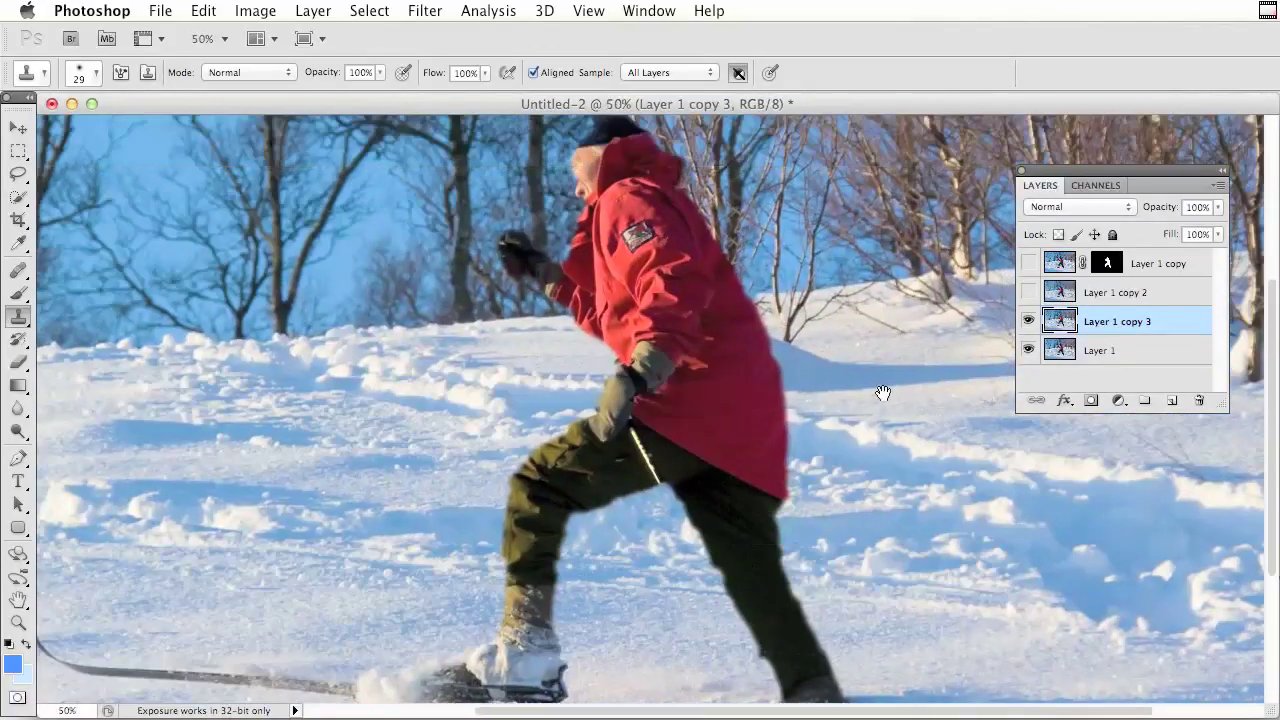
{"action": "left_click", "coordinate": [1028, 264]}
{"action": "left_click", "coordinate": [1028, 264]}
{"action": "left_click", "coordinate": [1028, 264]}
{"action": "left_click", "coordinate": [1028, 266]}
{"action": "left_click", "coordinate": [1028, 266]}
{"action": "left_click", "coordinate": [1028, 266]}
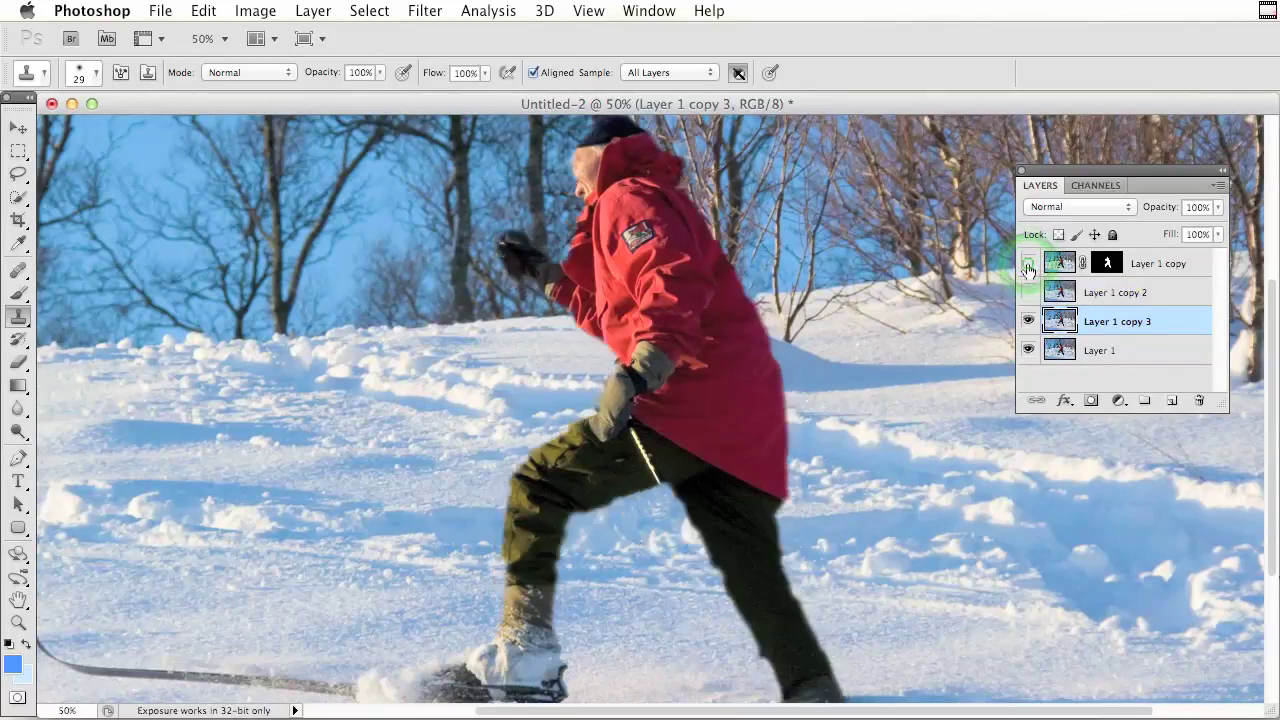
{"action": "left_click", "coordinate": [1028, 266]}
{"action": "left_click", "coordinate": [1028, 266]}
{"action": "left_click", "coordinate": [1028, 266]}
{"action": "left_click", "coordinate": [1028, 266]}
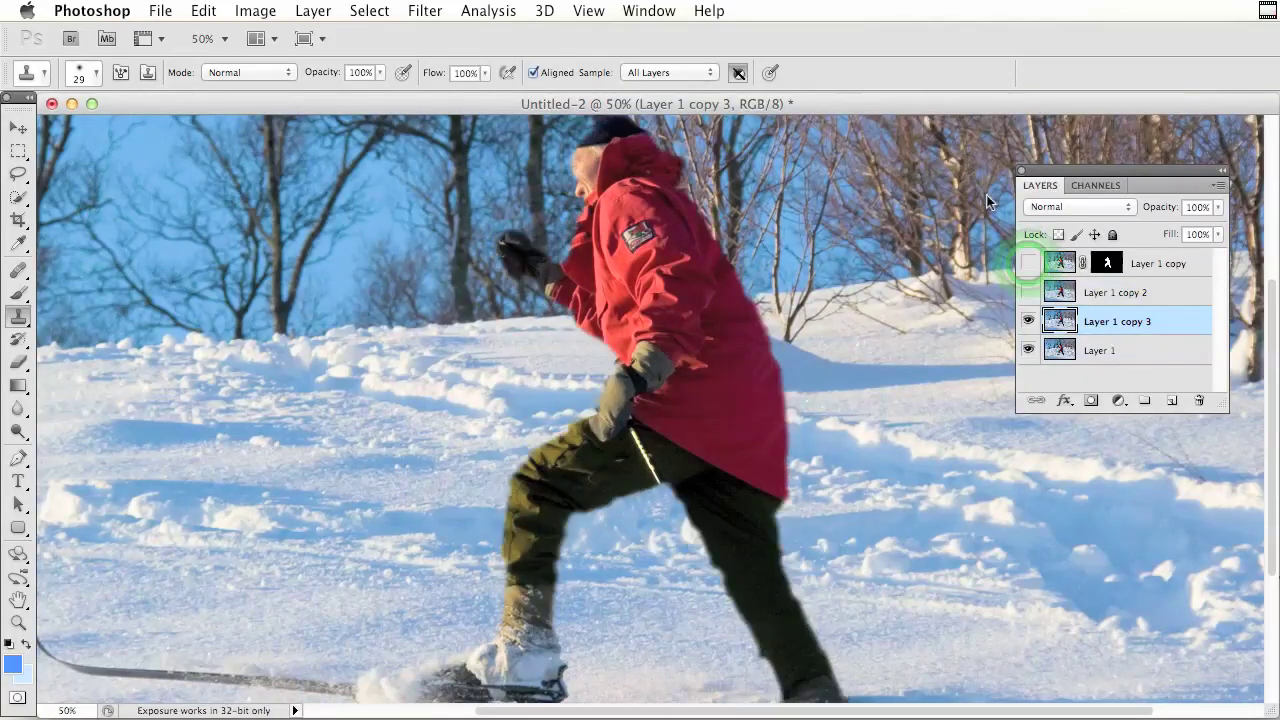
- Apply Lens Blur to Layer 1 copy 3 with the Depth map source, Blur Focal Distance 0, Radius 40 and Noise Amount 3
{"action": "left_click", "coordinate": [1140, 333]}
{"action": "left_click", "coordinate": [425, 11]}
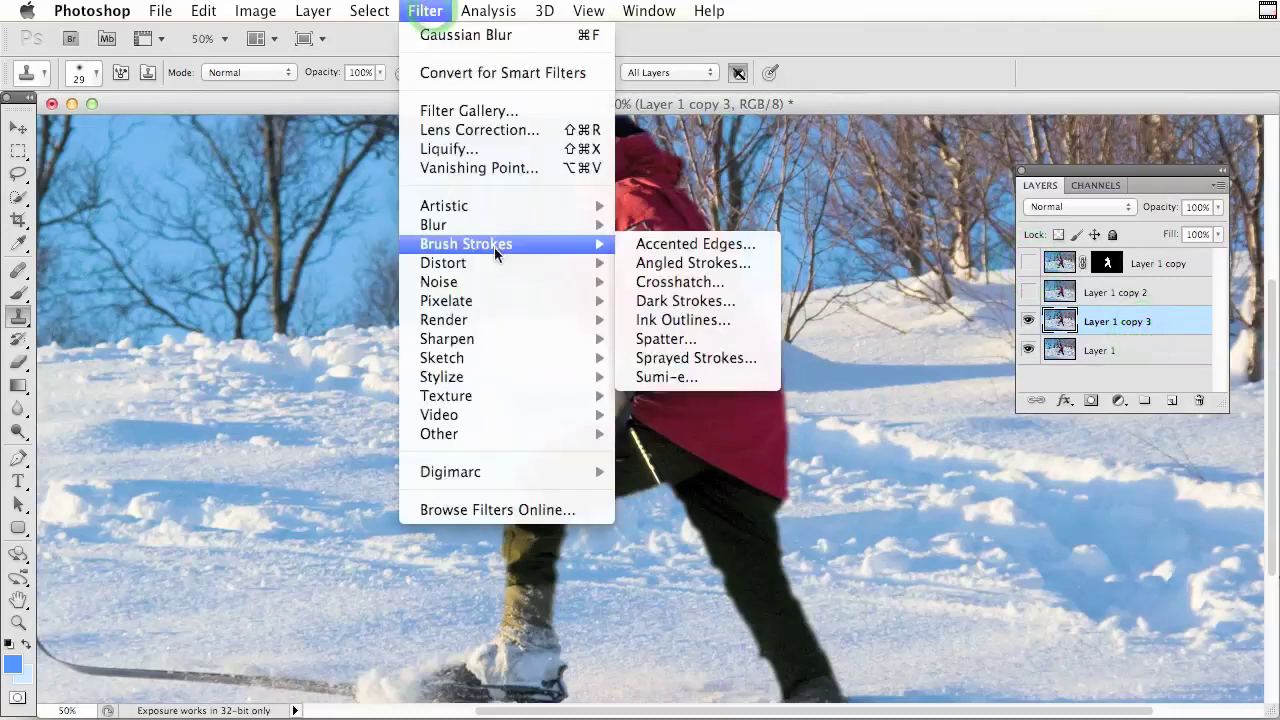
{"action": "mouse_move", "coordinate": [491, 229]}
{"action": "left_click", "coordinate": [704, 320]}
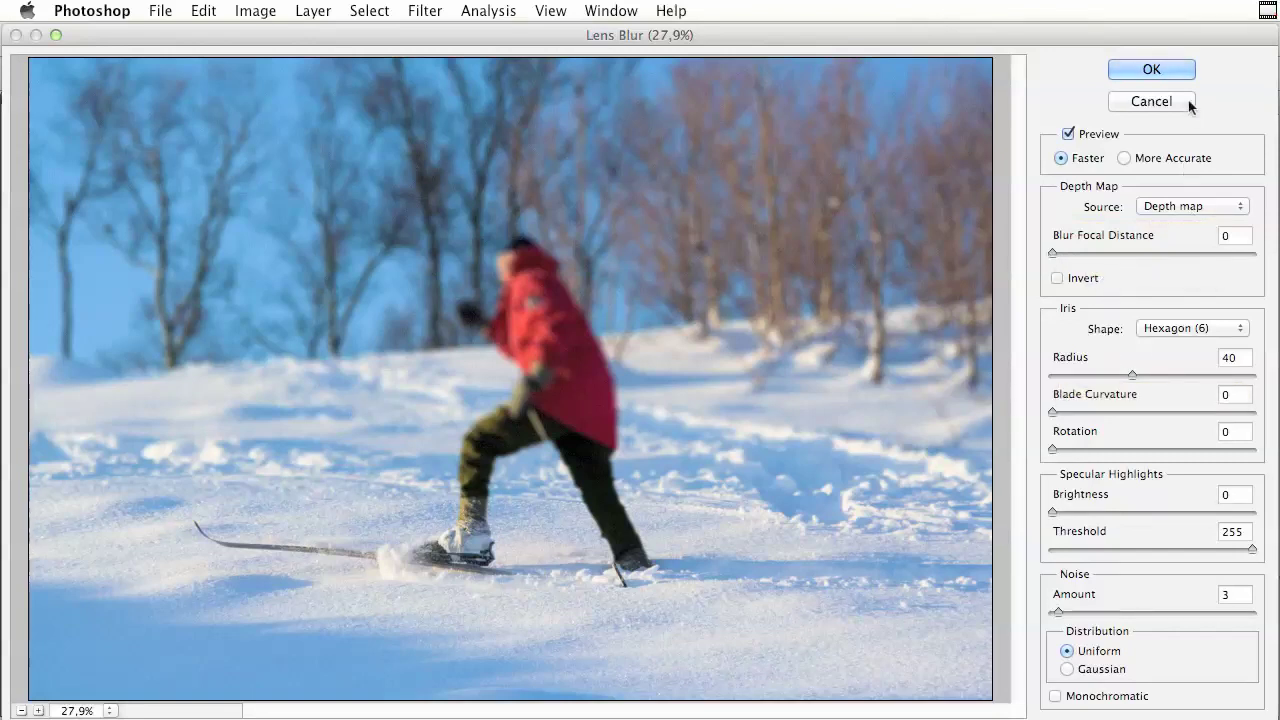
{"action": "left_click", "coordinate": [1152, 69]}
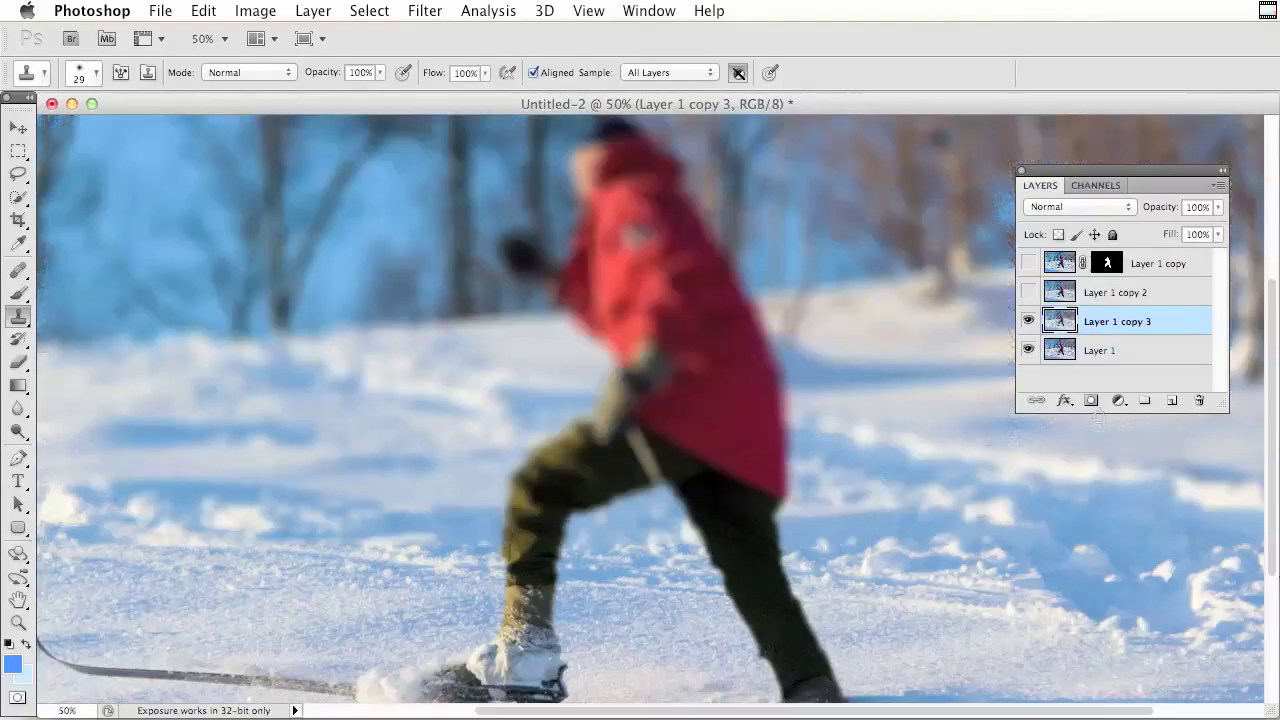
- Compare the new blur with Layer 1 copy 2, and show the masked Layer 1 copy over Layer 1 copy 3
{"action": "left_click", "coordinate": [781, 466], "text": "alt+super"}
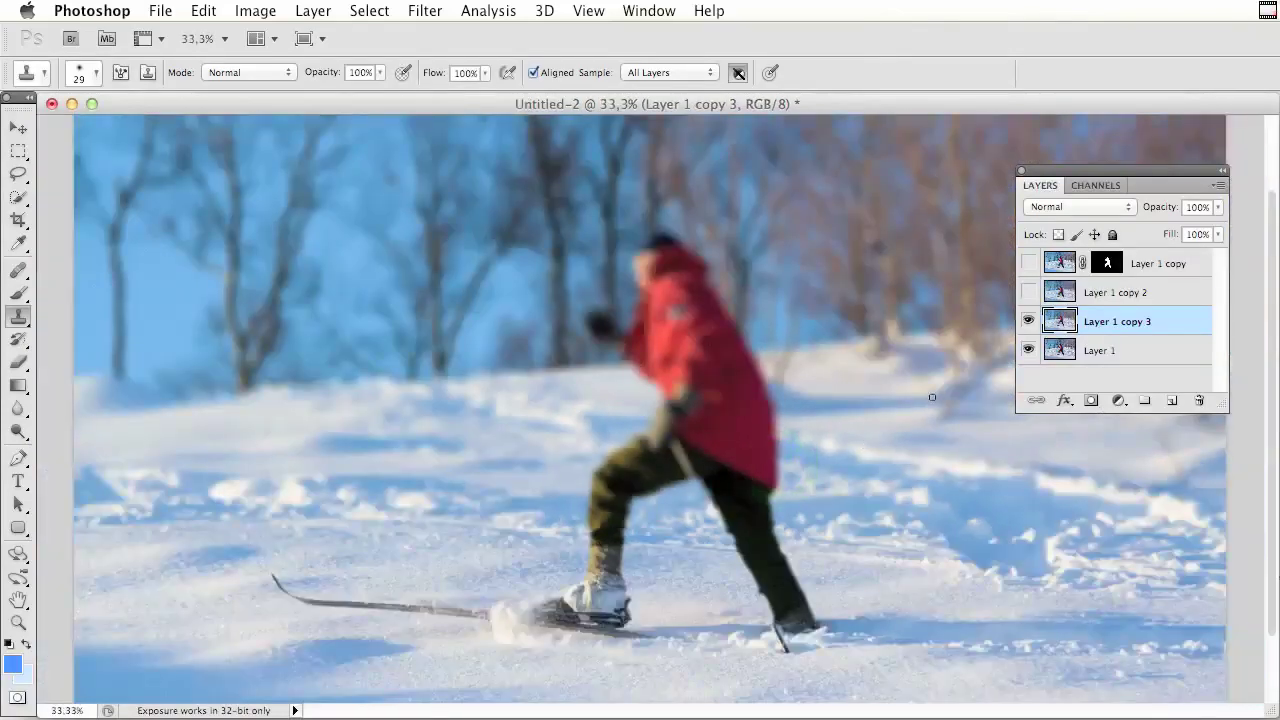
{"action": "left_click", "coordinate": [1028, 292]}
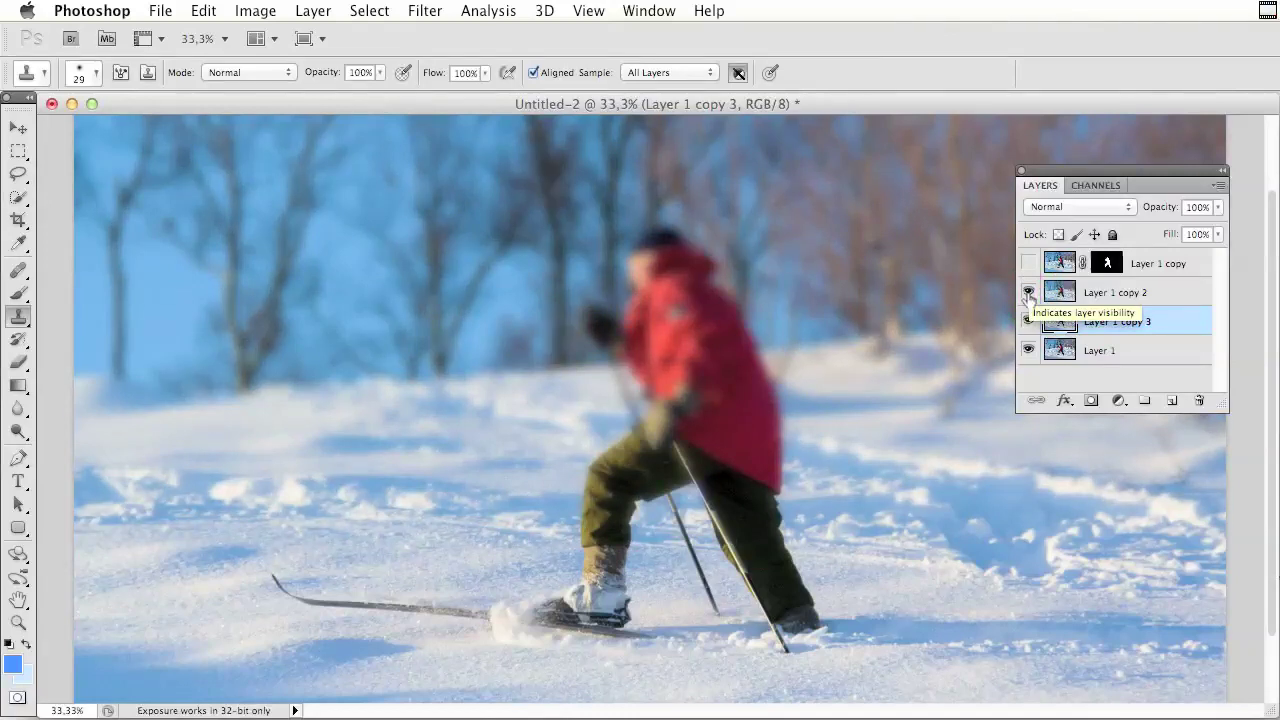
{"action": "left_click", "coordinate": [1028, 293]}
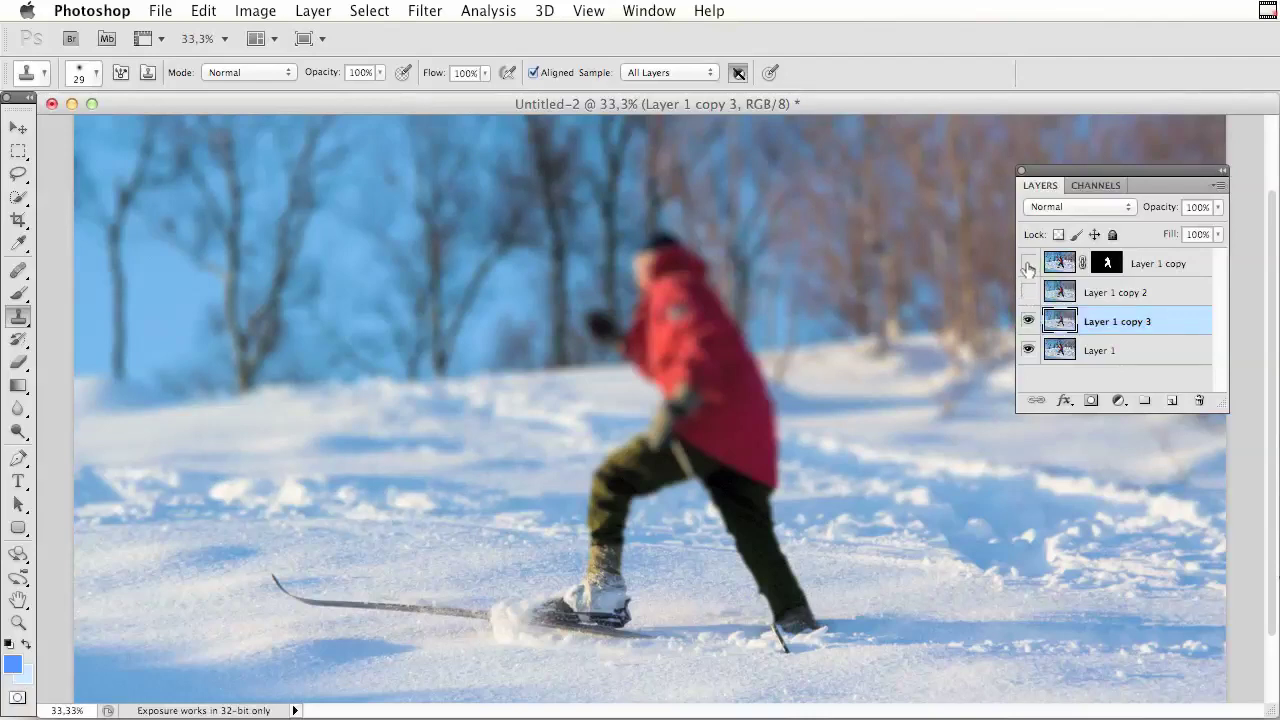
{"action": "left_click", "coordinate": [1028, 264]}
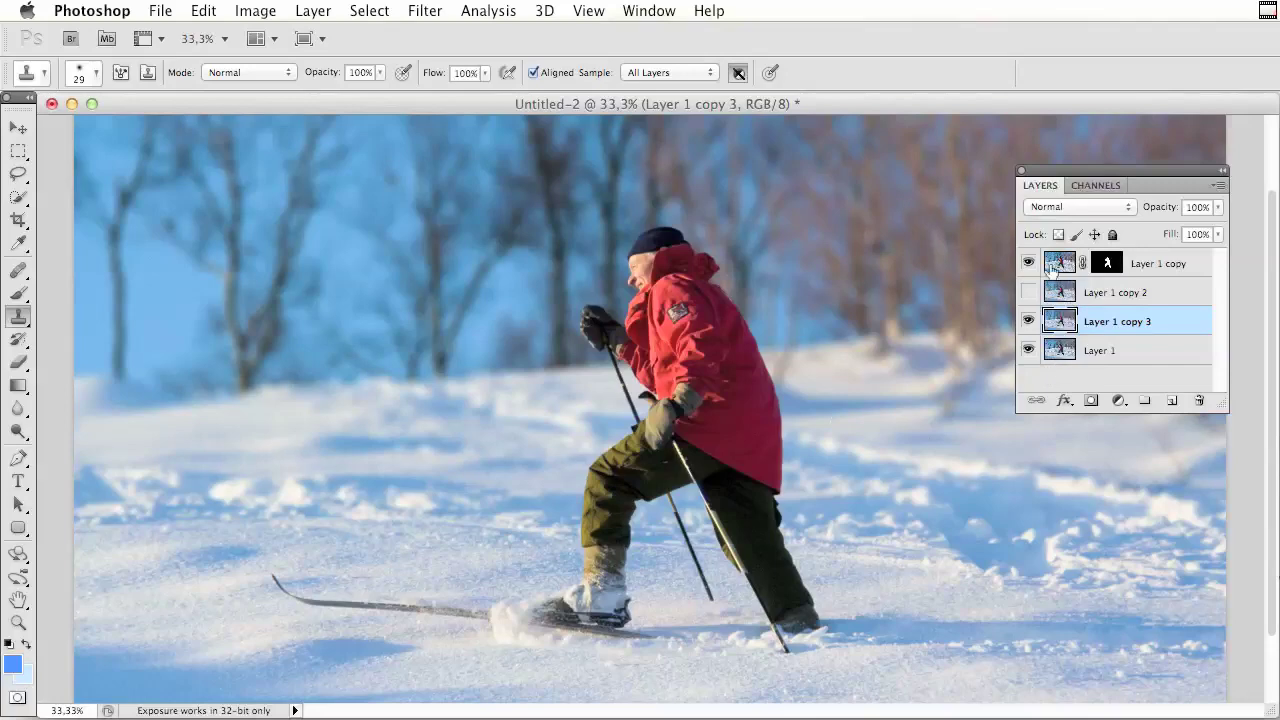
- Compare the blurred composite with the original Layer 1, restore Layer 1 copy 3 and Layer 1 copy, and show Layer 1 copy 2
{"action": "left_click_drag", "start_coordinate": [843, 476], "coordinate": [717, 428]}
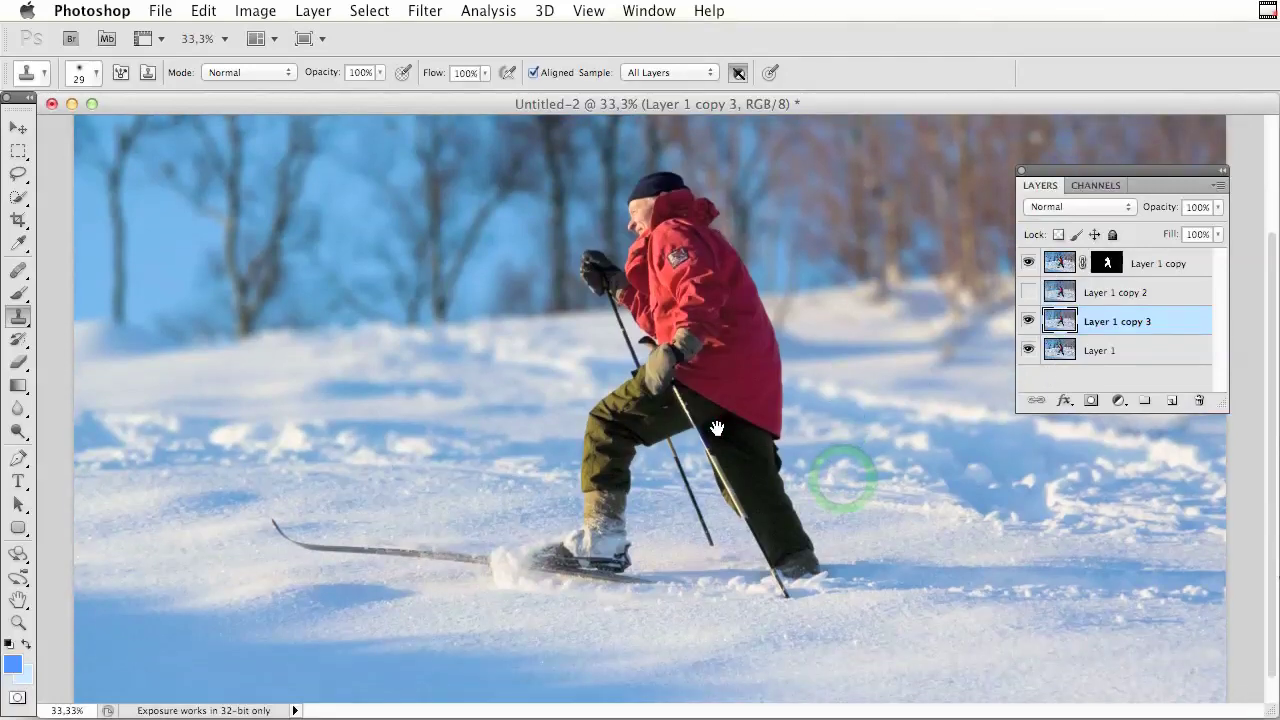
{"action": "left_click", "coordinate": [1028, 321]}
{"action": "left_click", "coordinate": [1027, 265]}
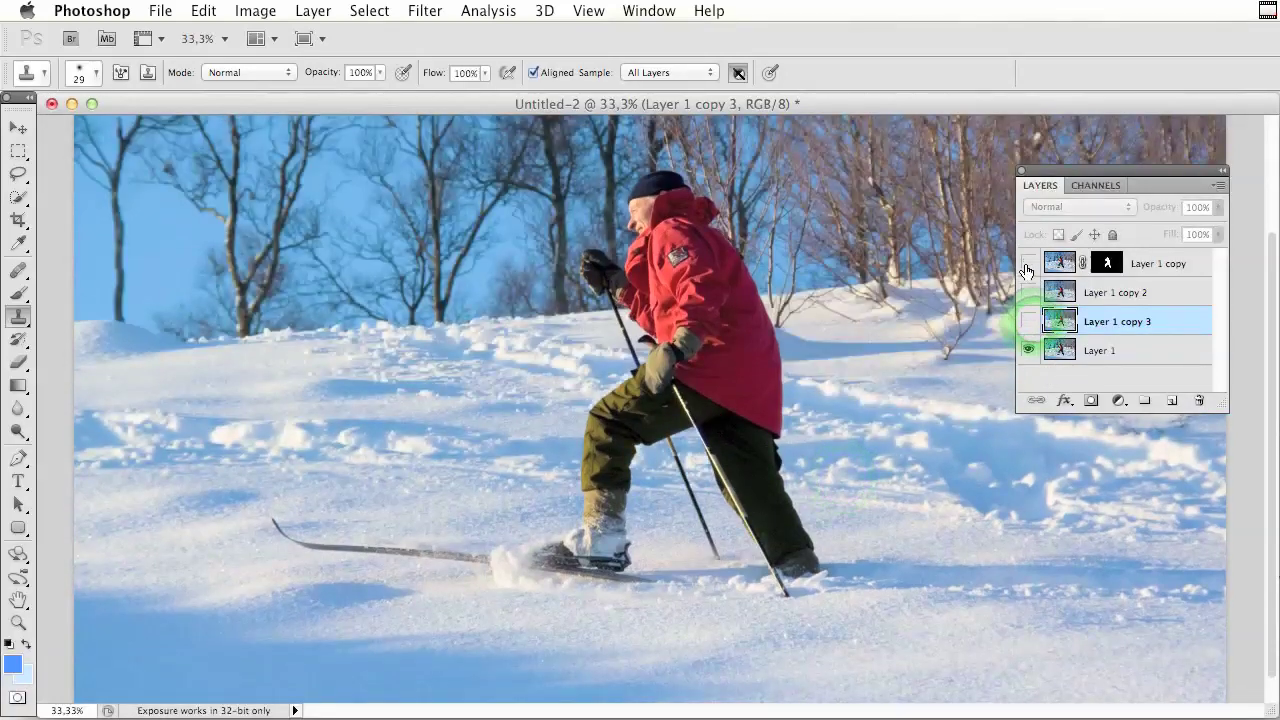
{"action": "left_click_drag", "start_coordinate": [925, 407], "coordinate": [923, 371]}
{"action": "left_click", "coordinate": [1027, 316]}
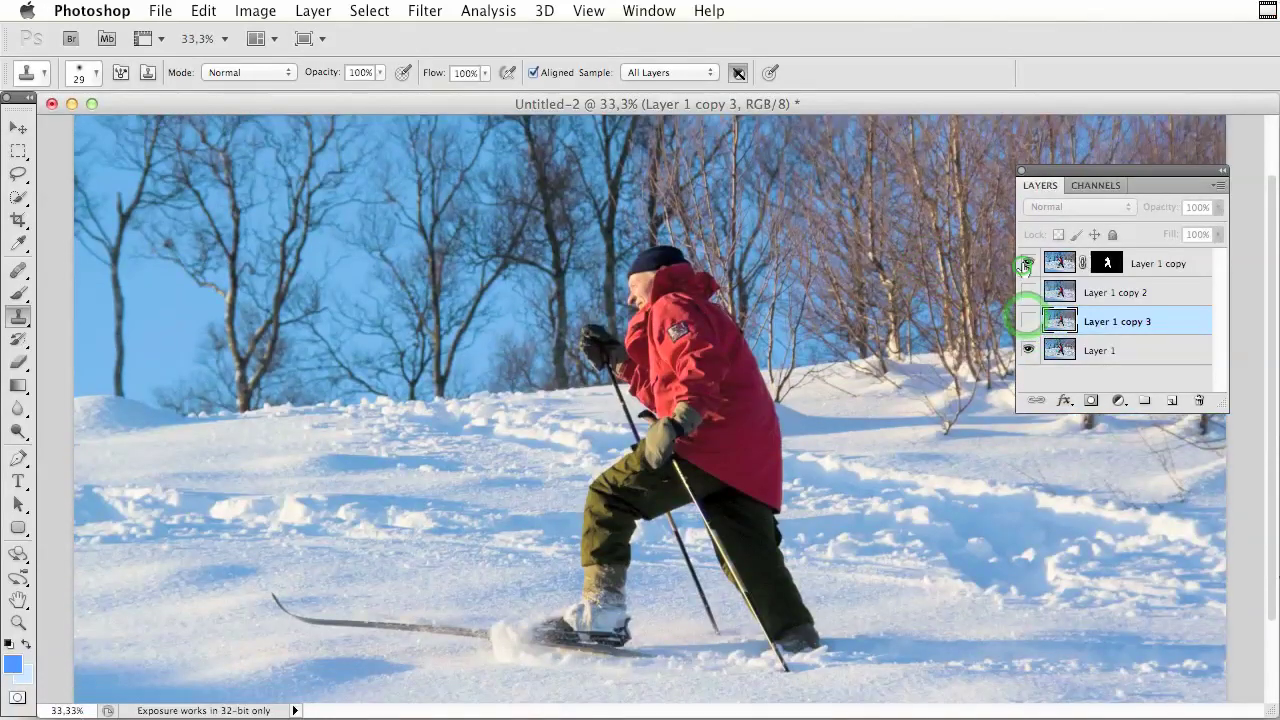
{"action": "left_click", "coordinate": [1028, 263]}
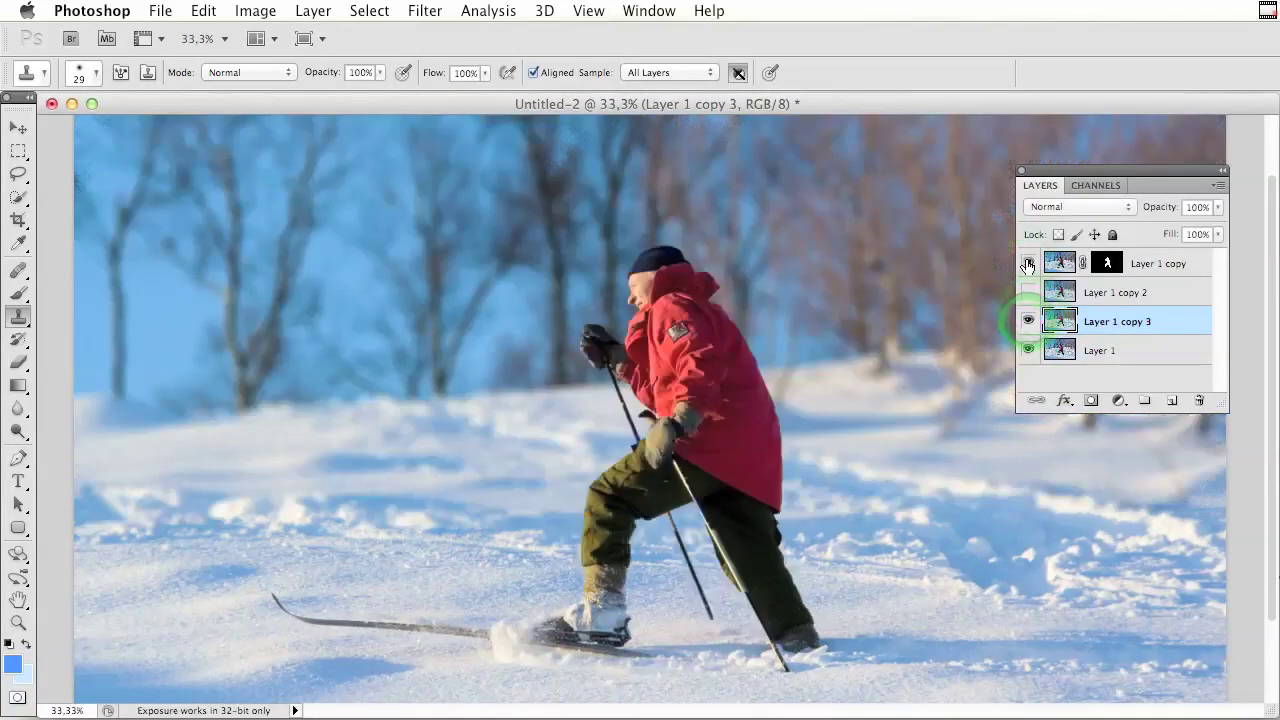
{"action": "left_click", "coordinate": [1028, 292]}
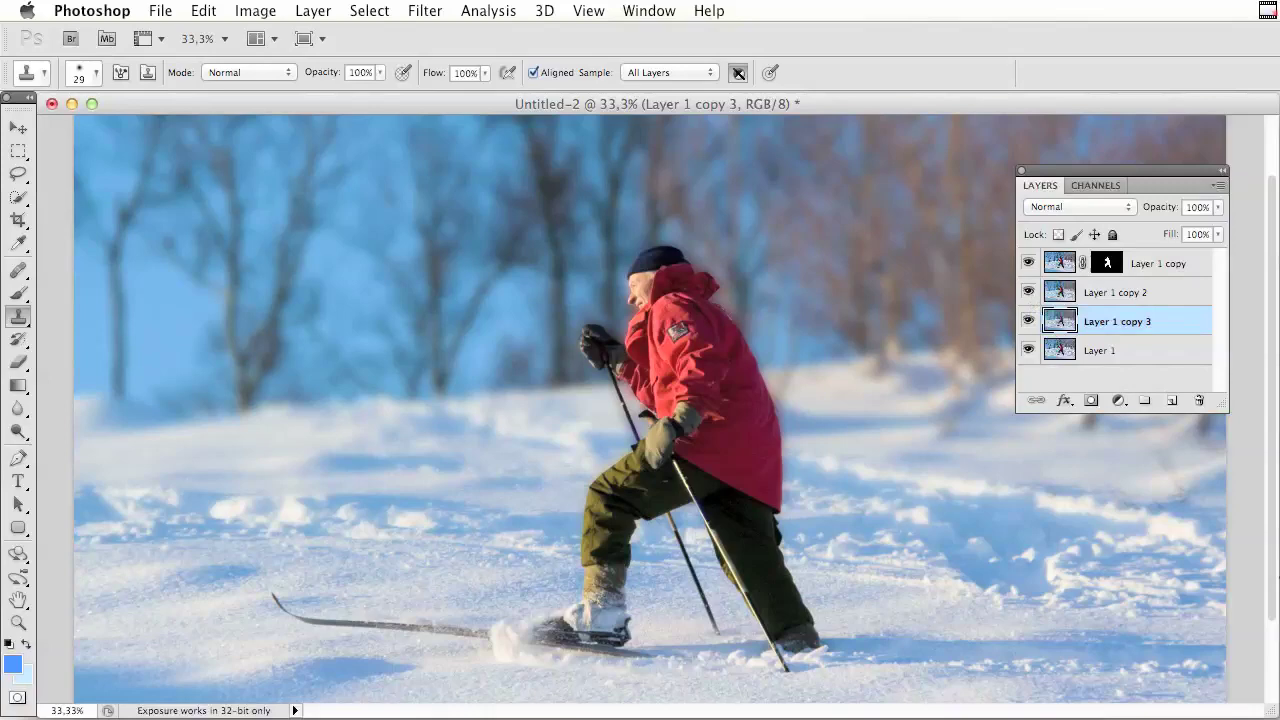
{"action": "key", "text": "super+Tab"}
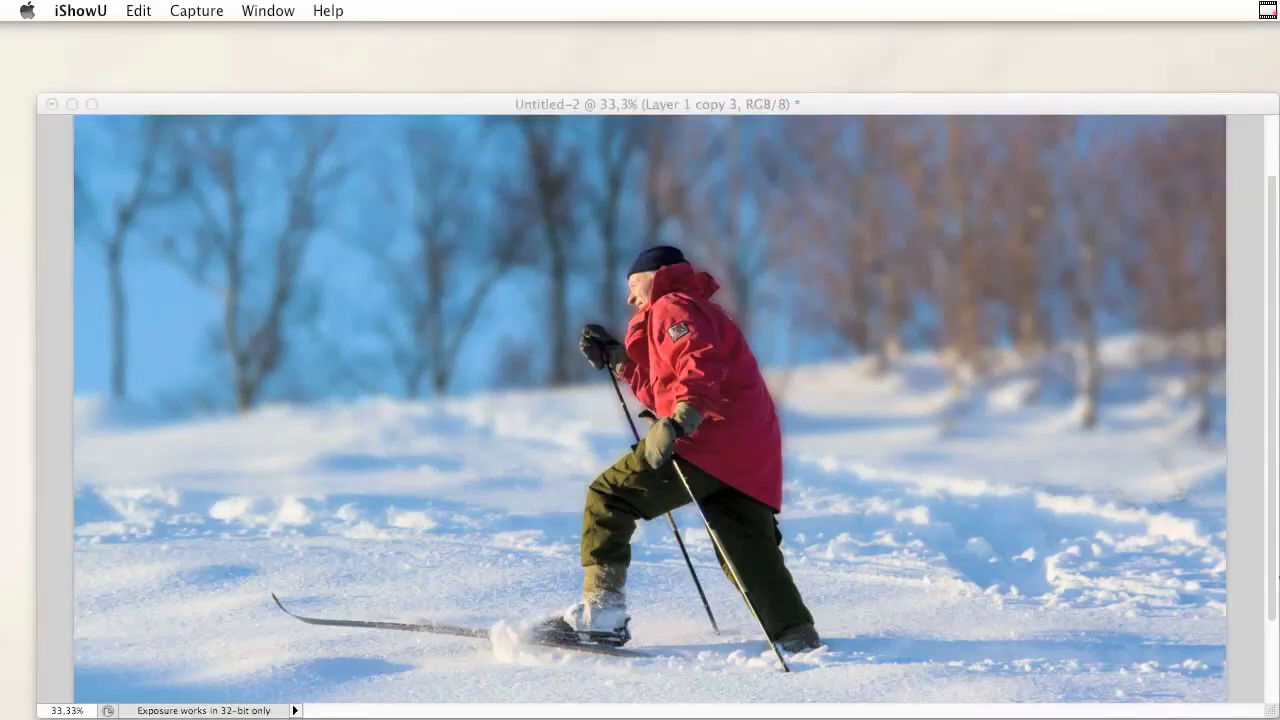